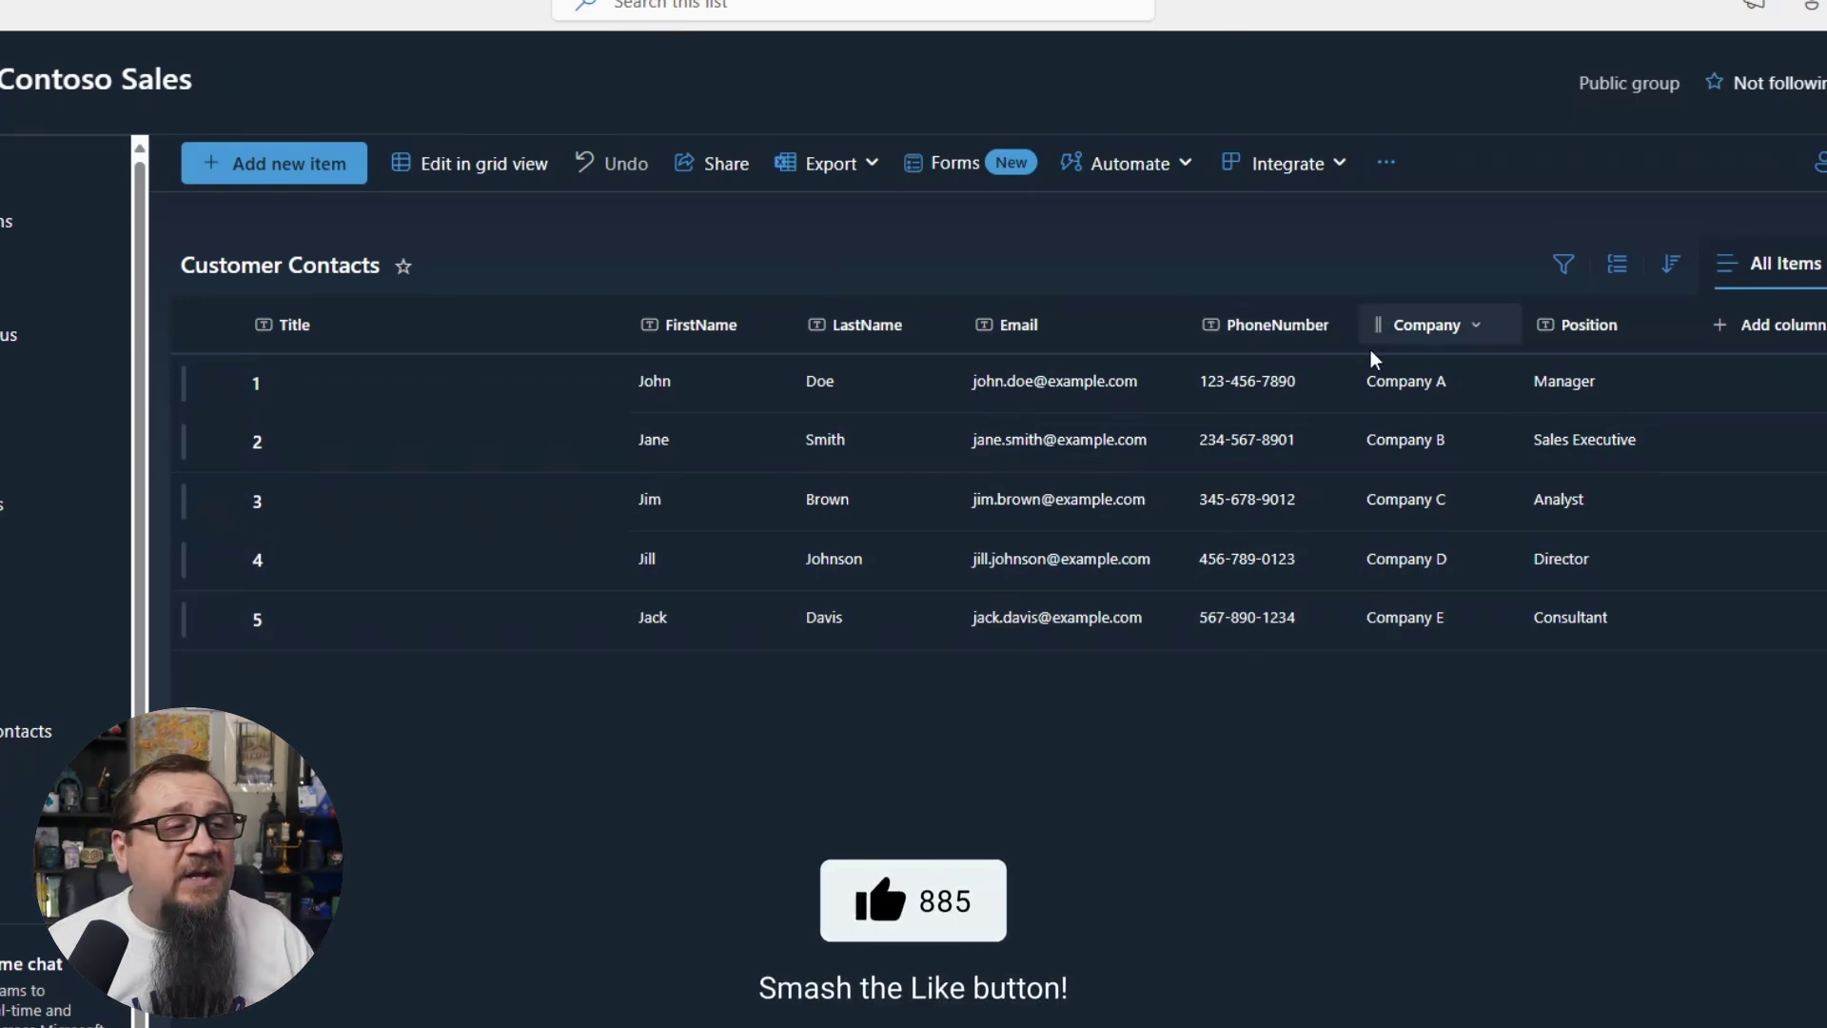
- Widen the PhoneNumber column and open its Format this column editor in Advanced mode
drag(1357, 328, 1393, 321)
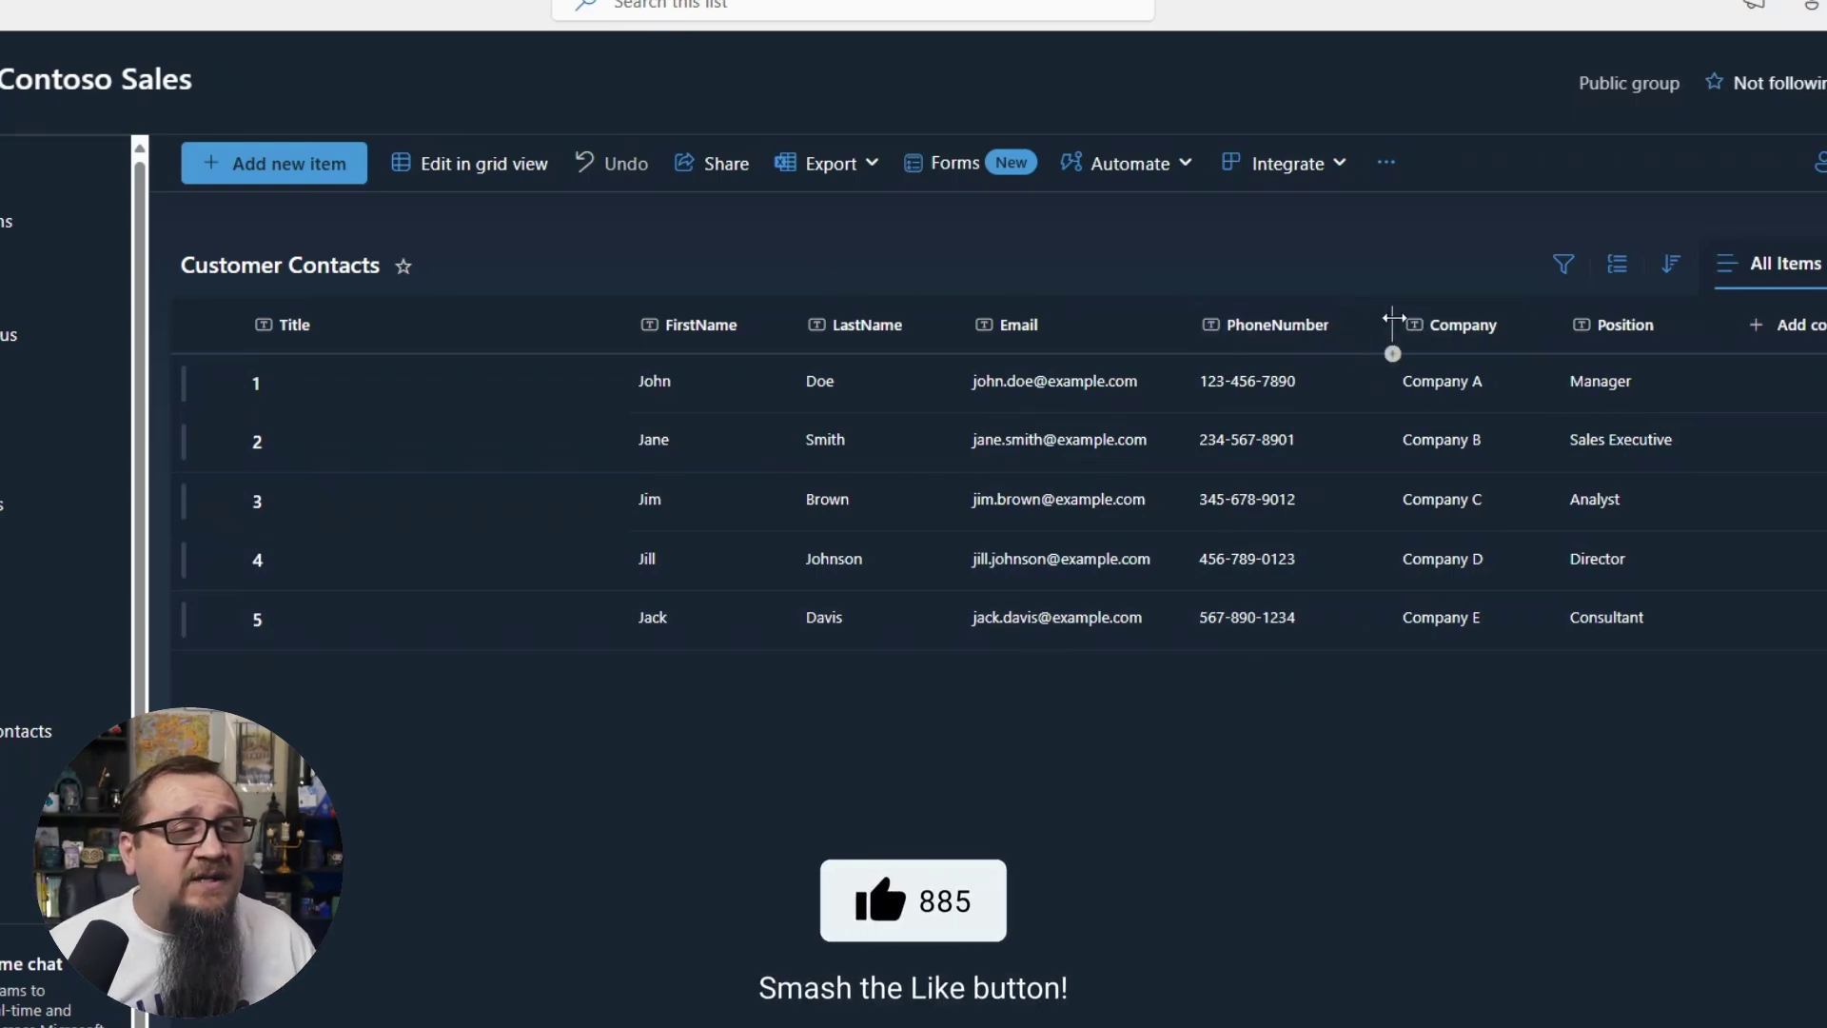
click(1344, 329)
mouse_move(1355, 562)
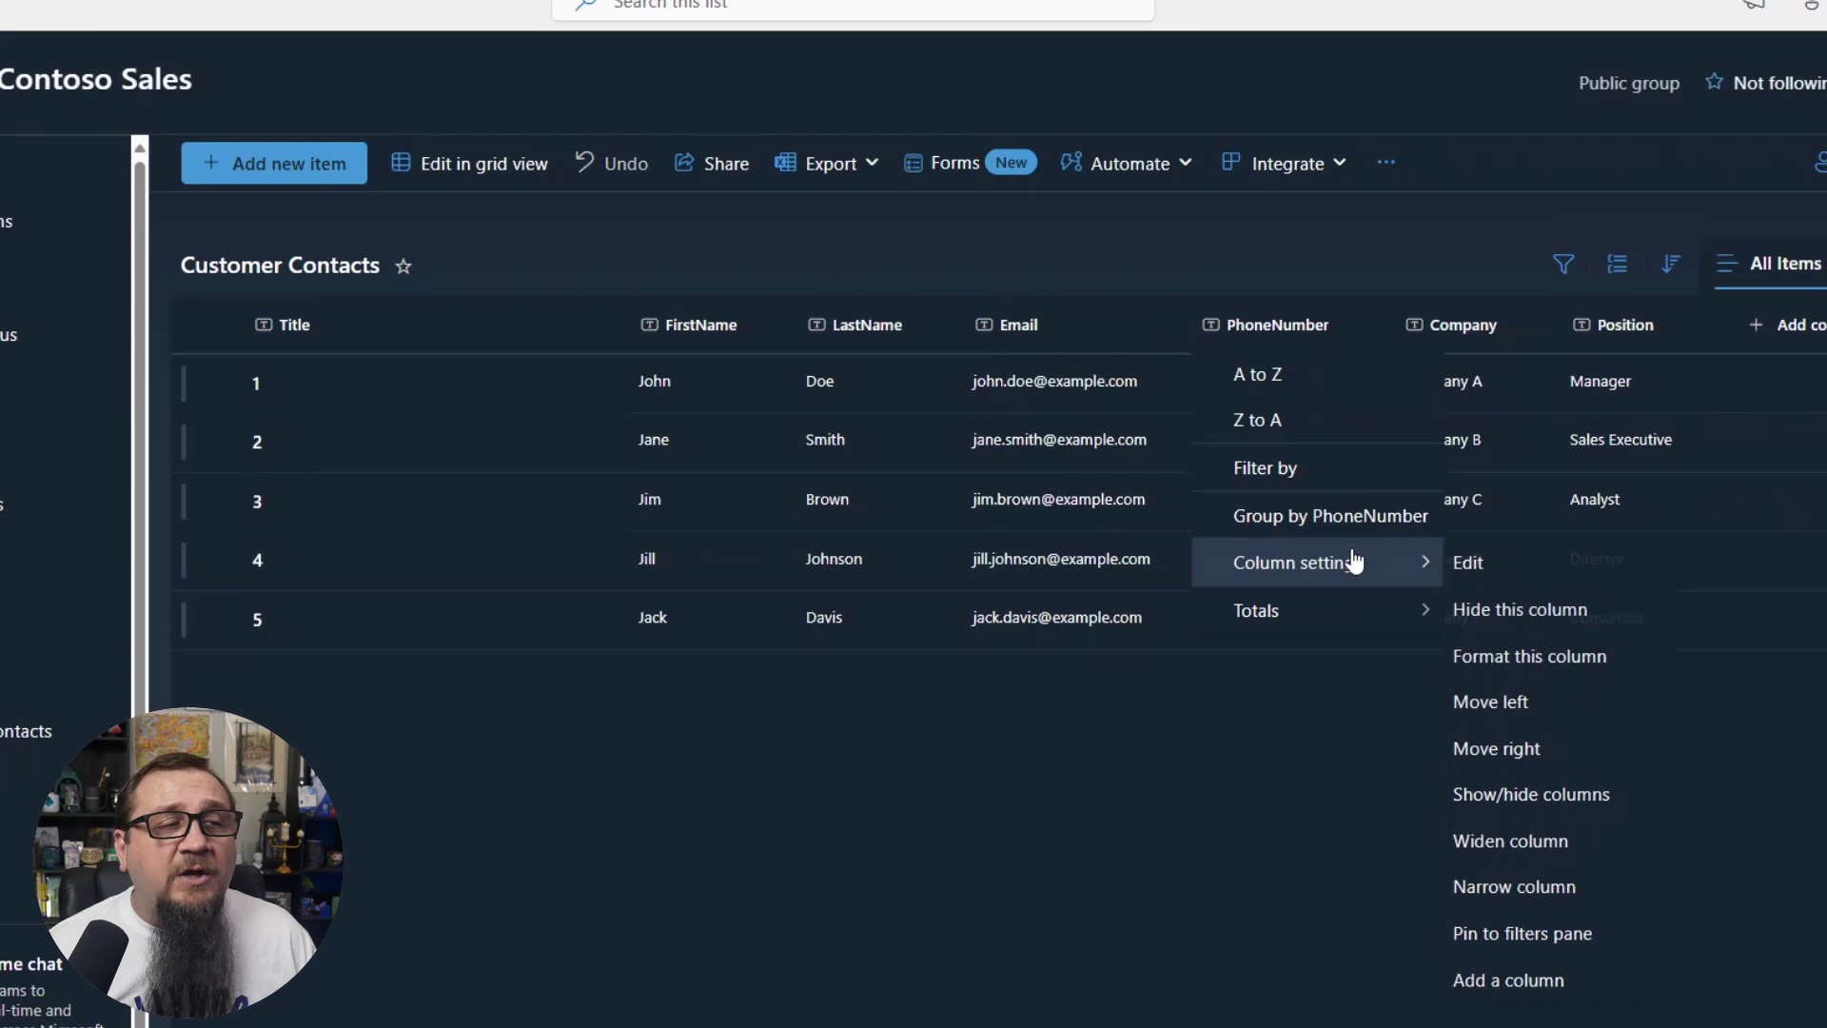
click(1608, 664)
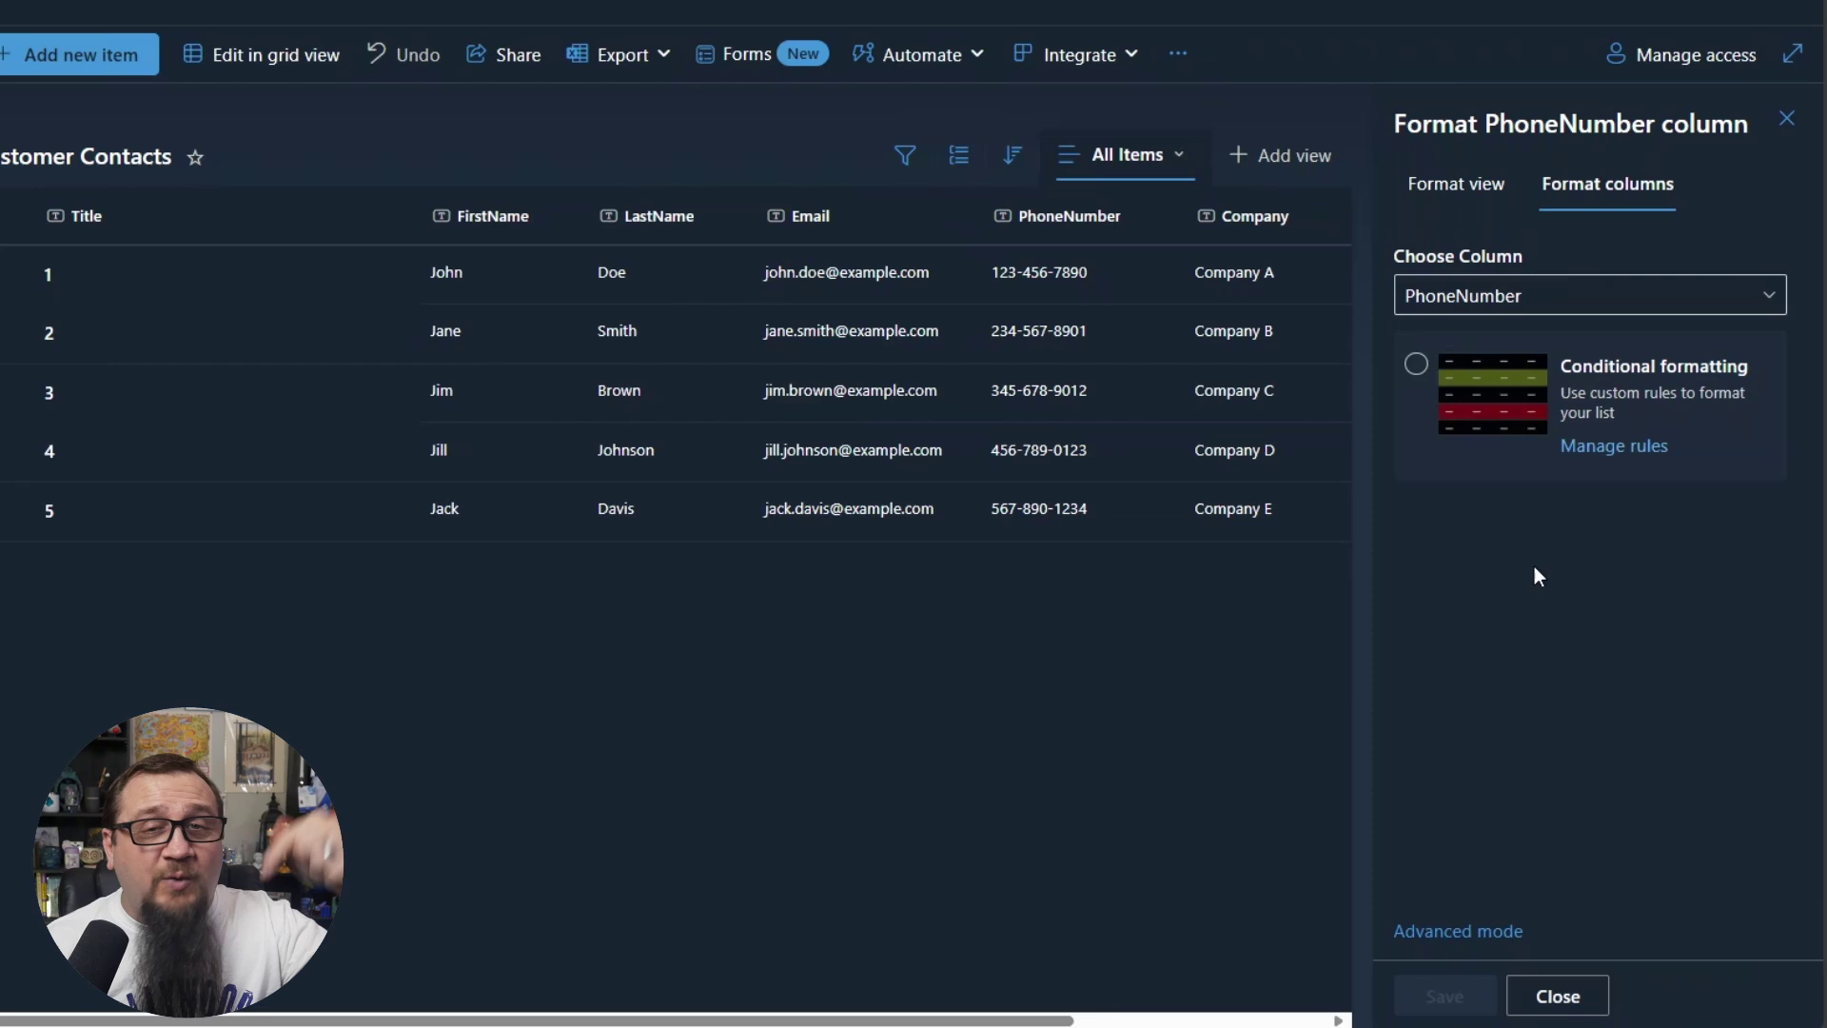
click(1490, 933)
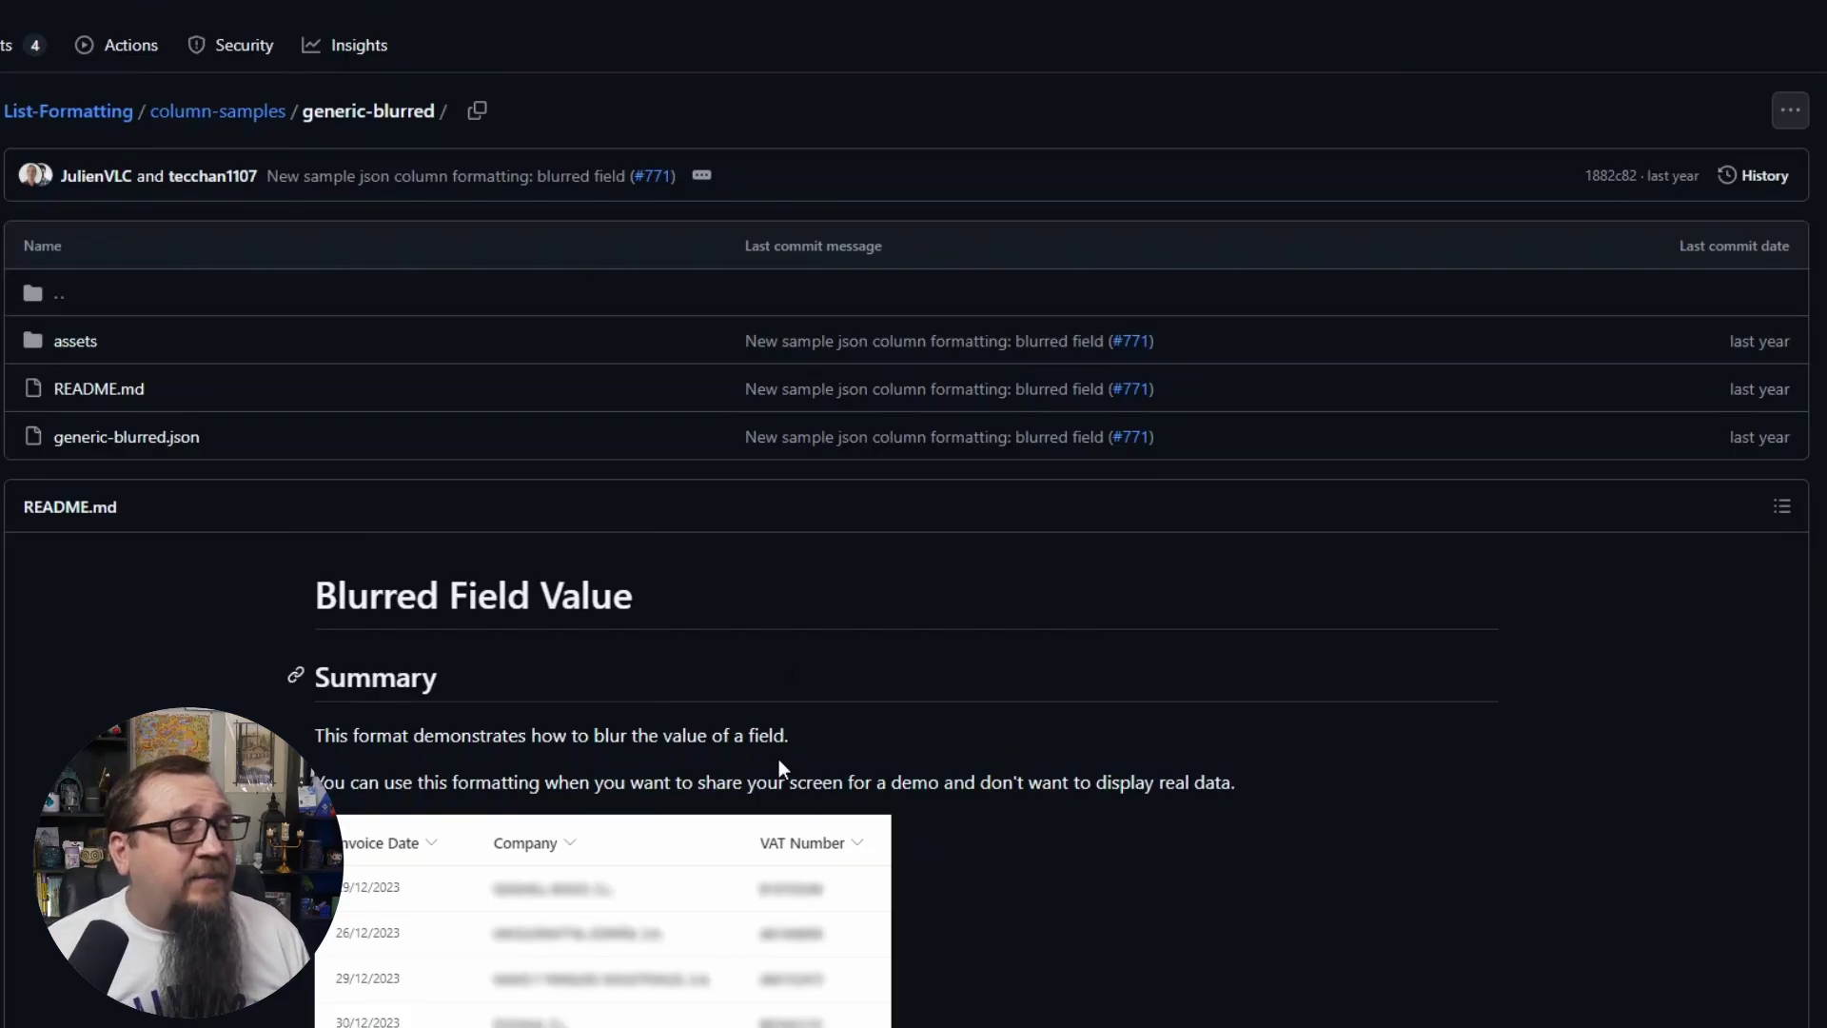
- Scroll through the Blurred Field Value sample's README on GitHub
scroll(778, 757, down, 5)
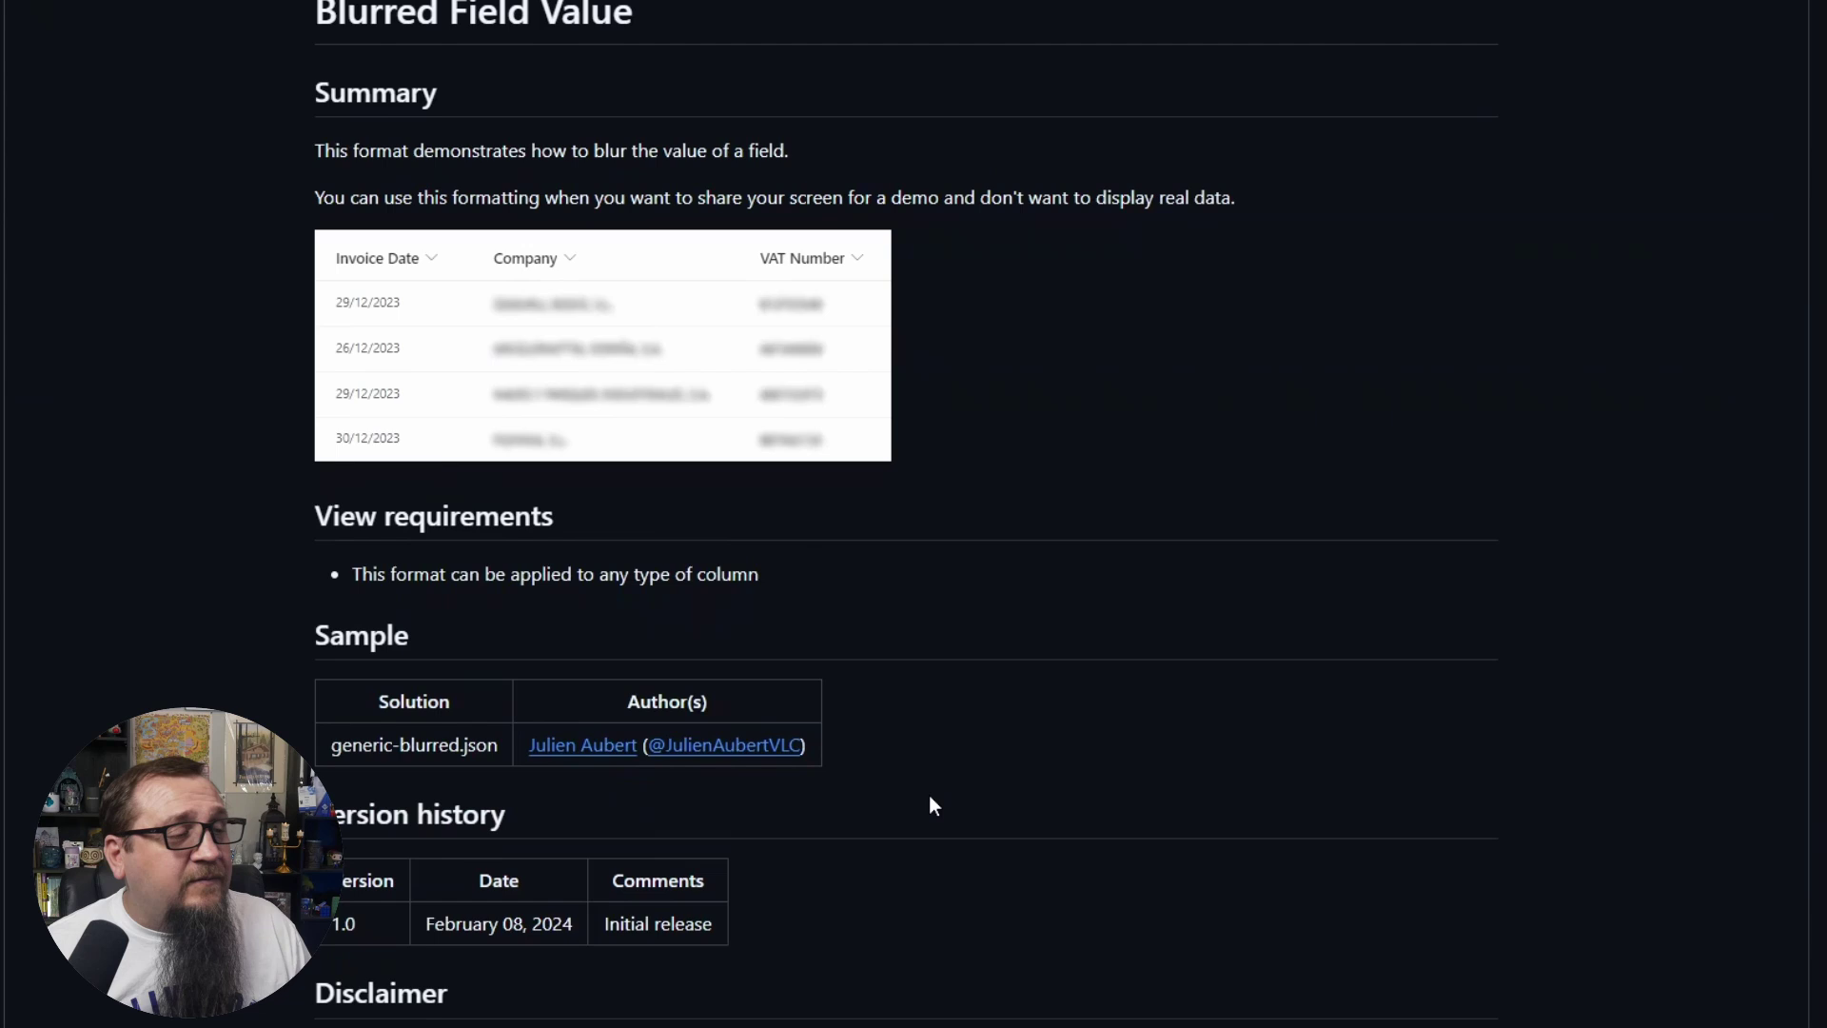
scroll(930, 806, down, 2)
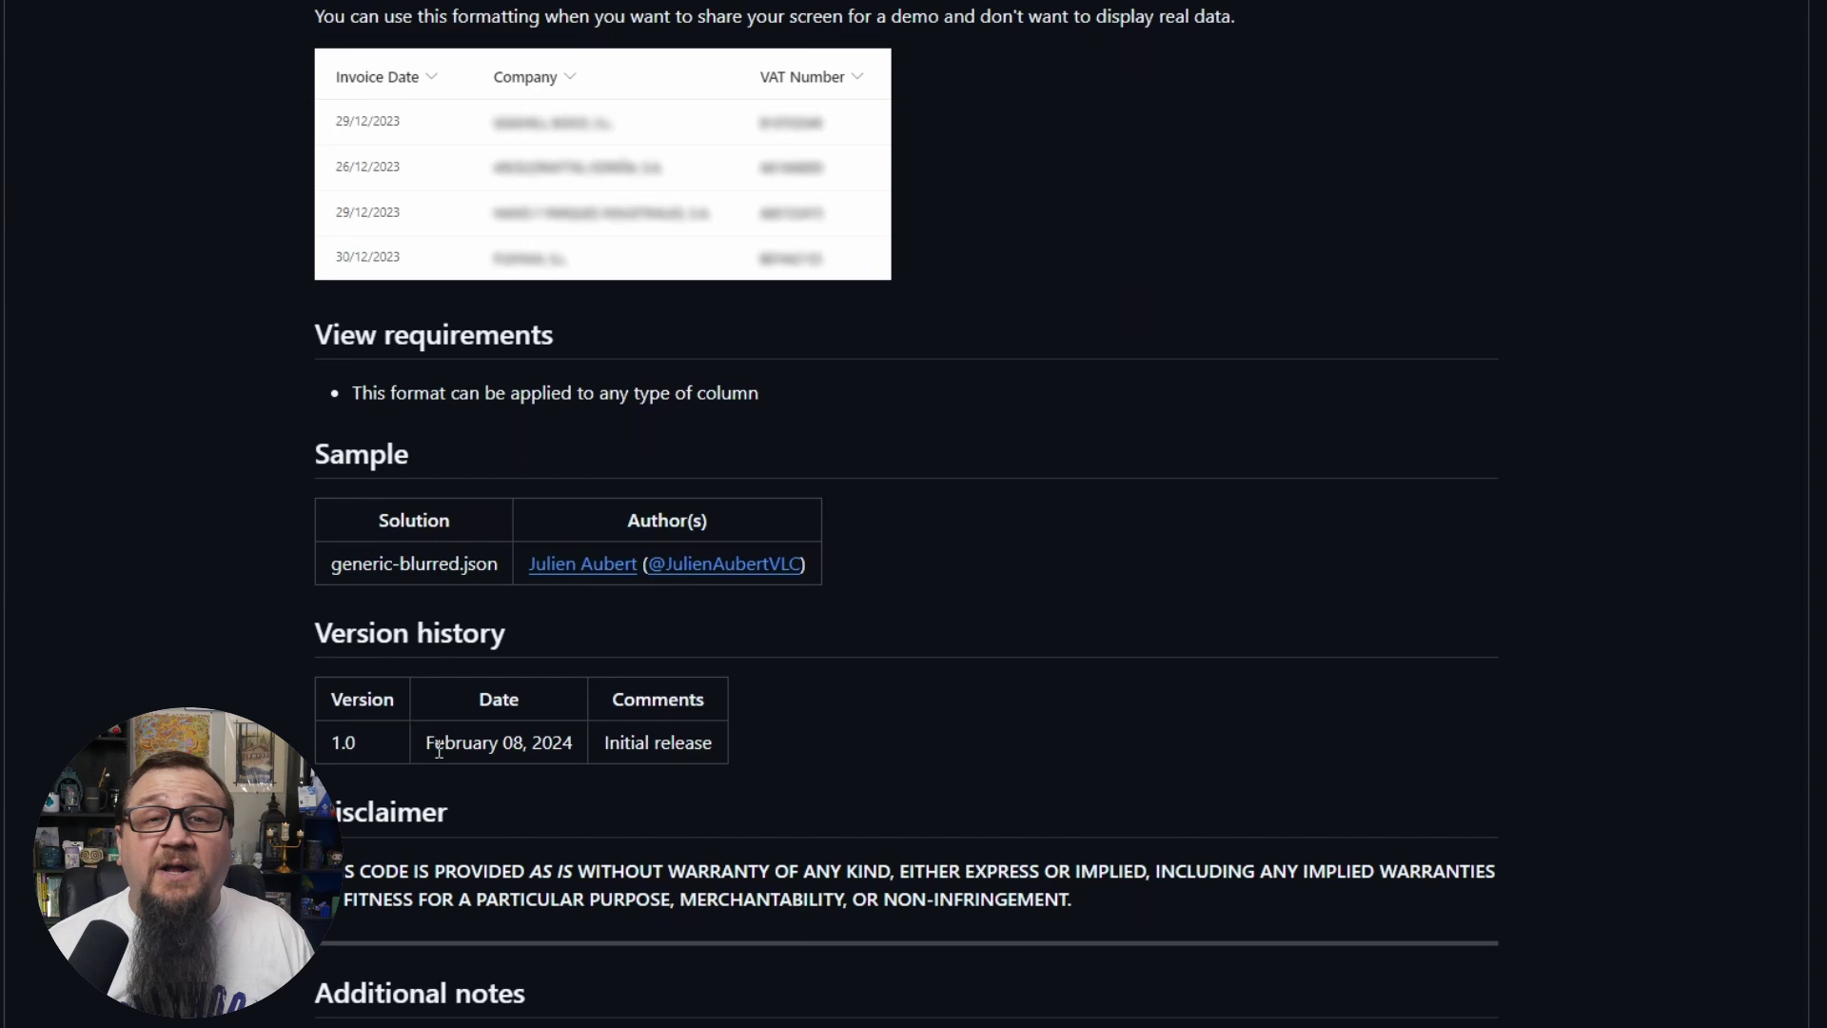
scroll(214, 630, up, 1)
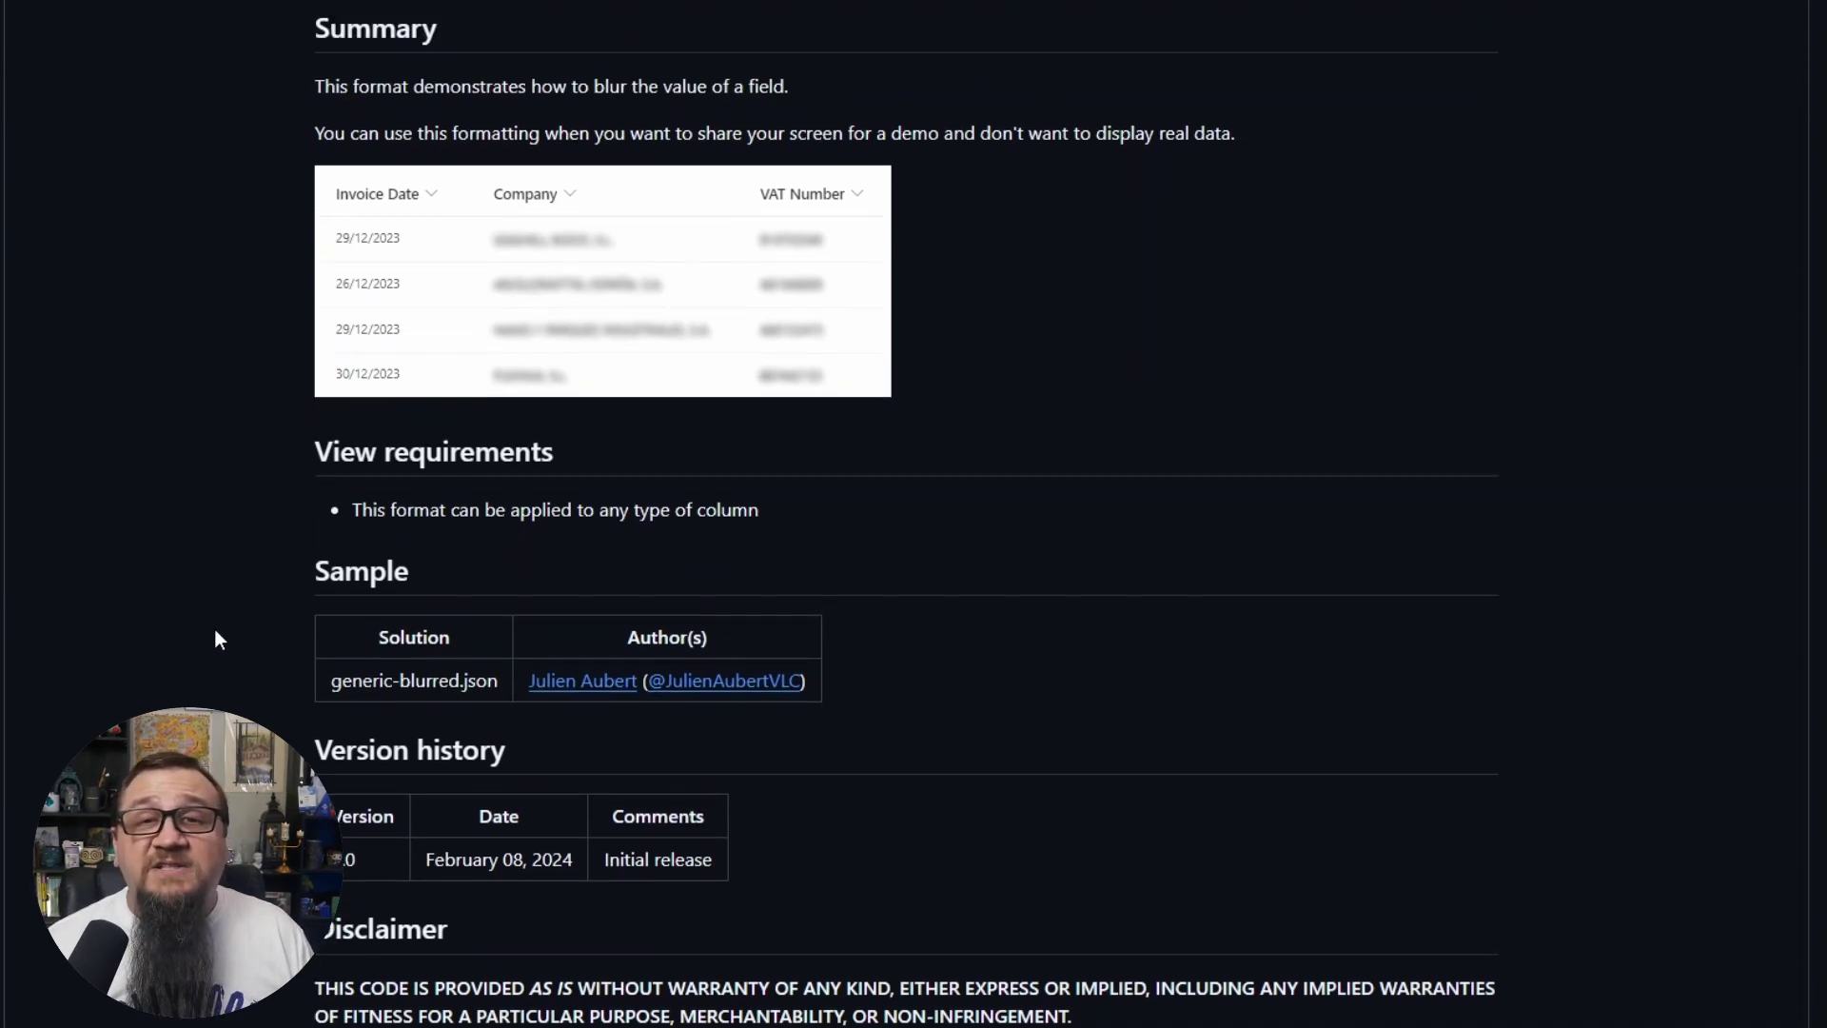
scroll(215, 634, up, 4)
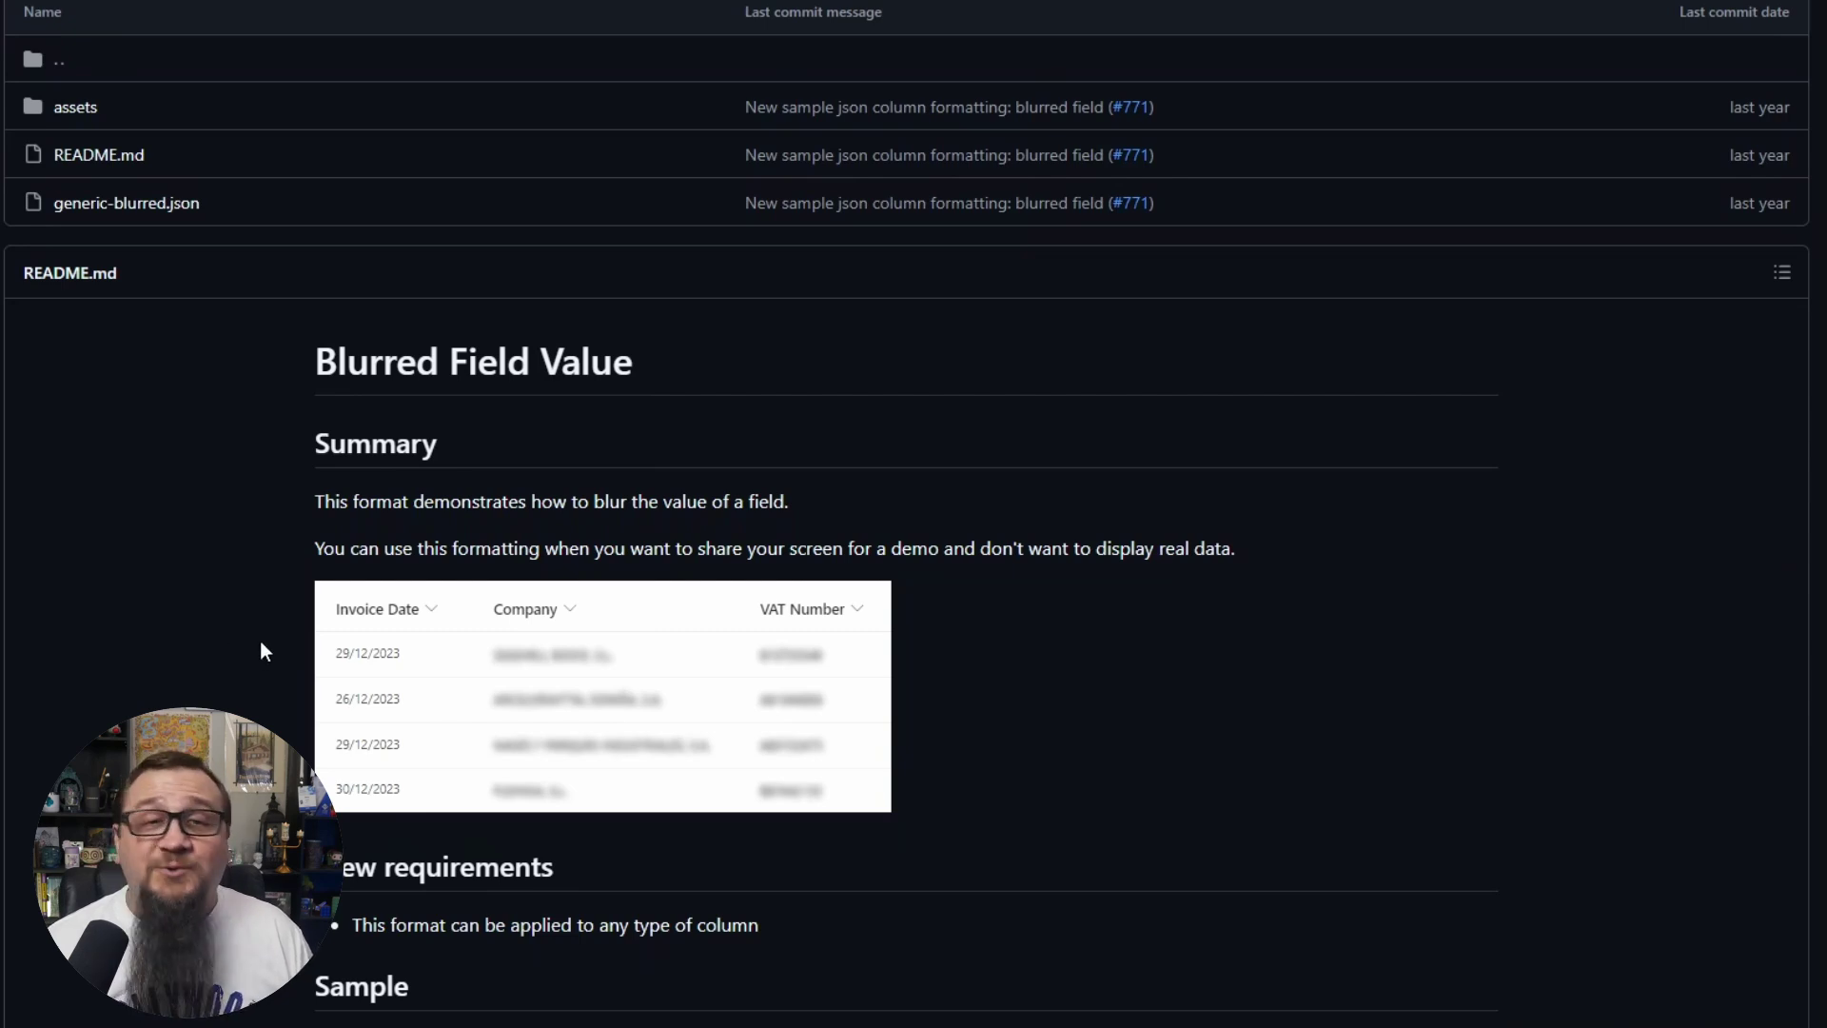
scroll(380, 624, down, 1)
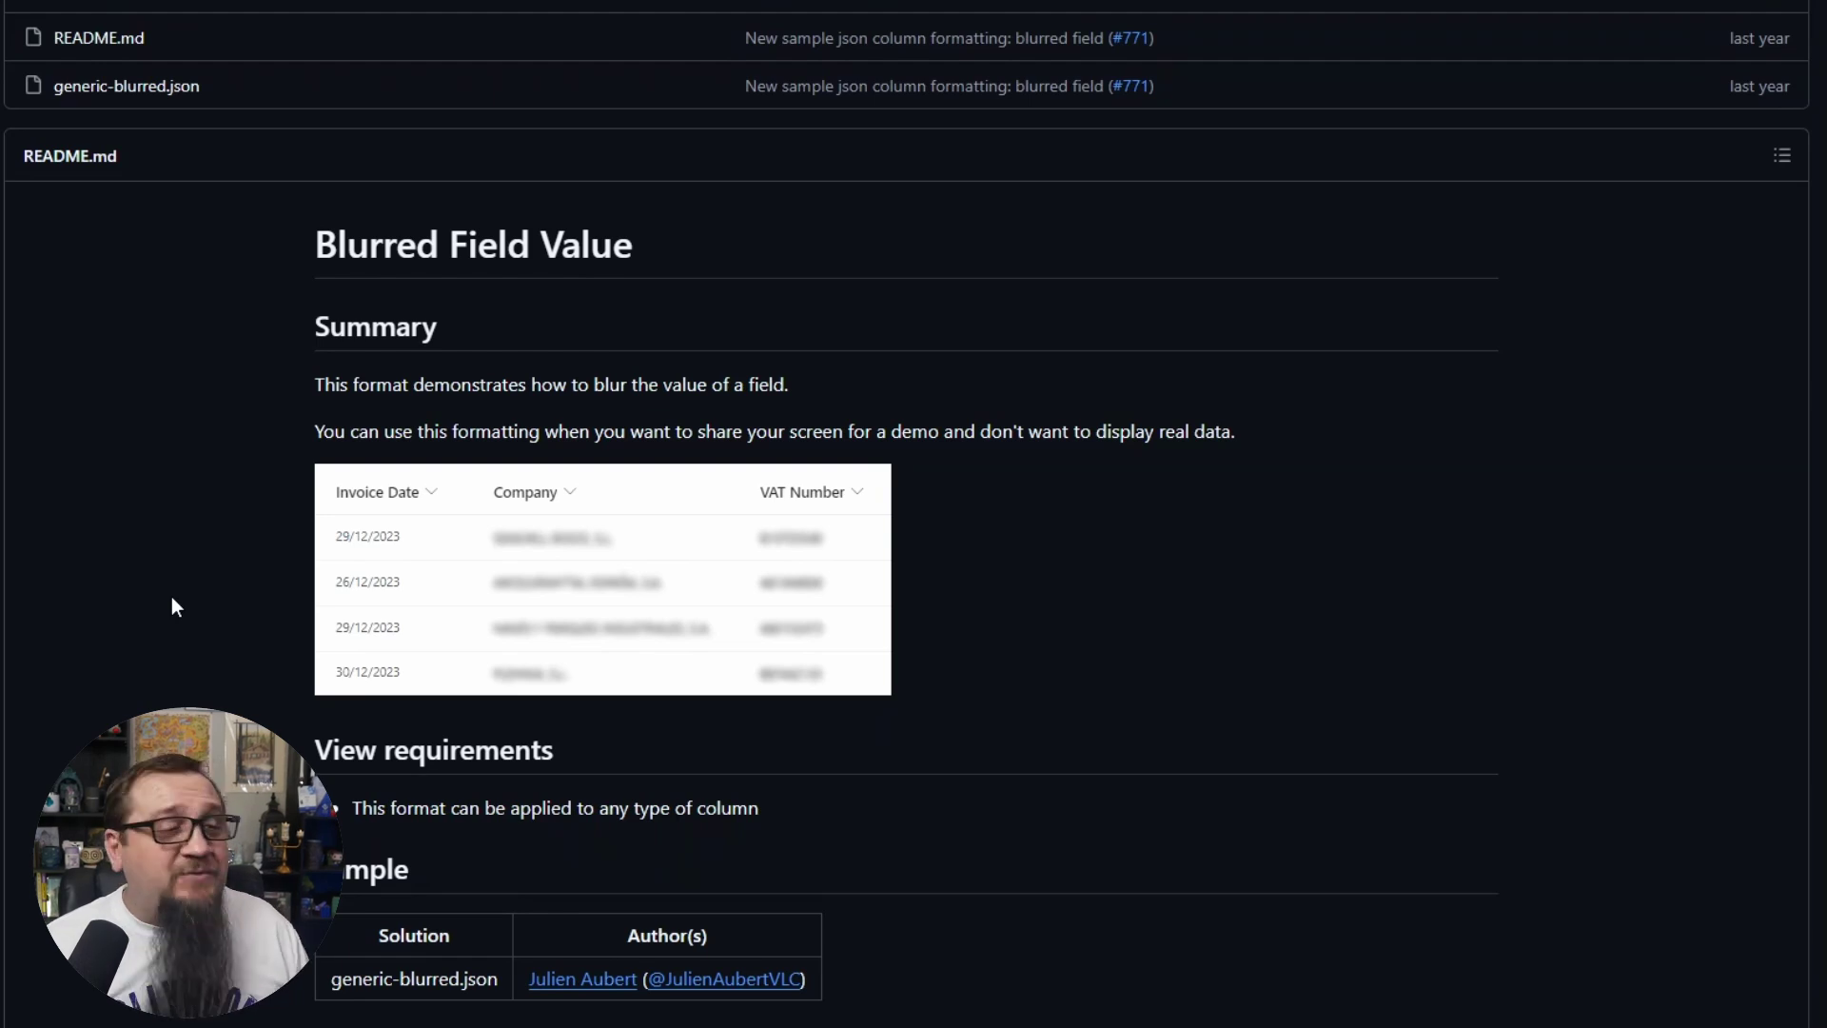
scroll(175, 600, up, 2)
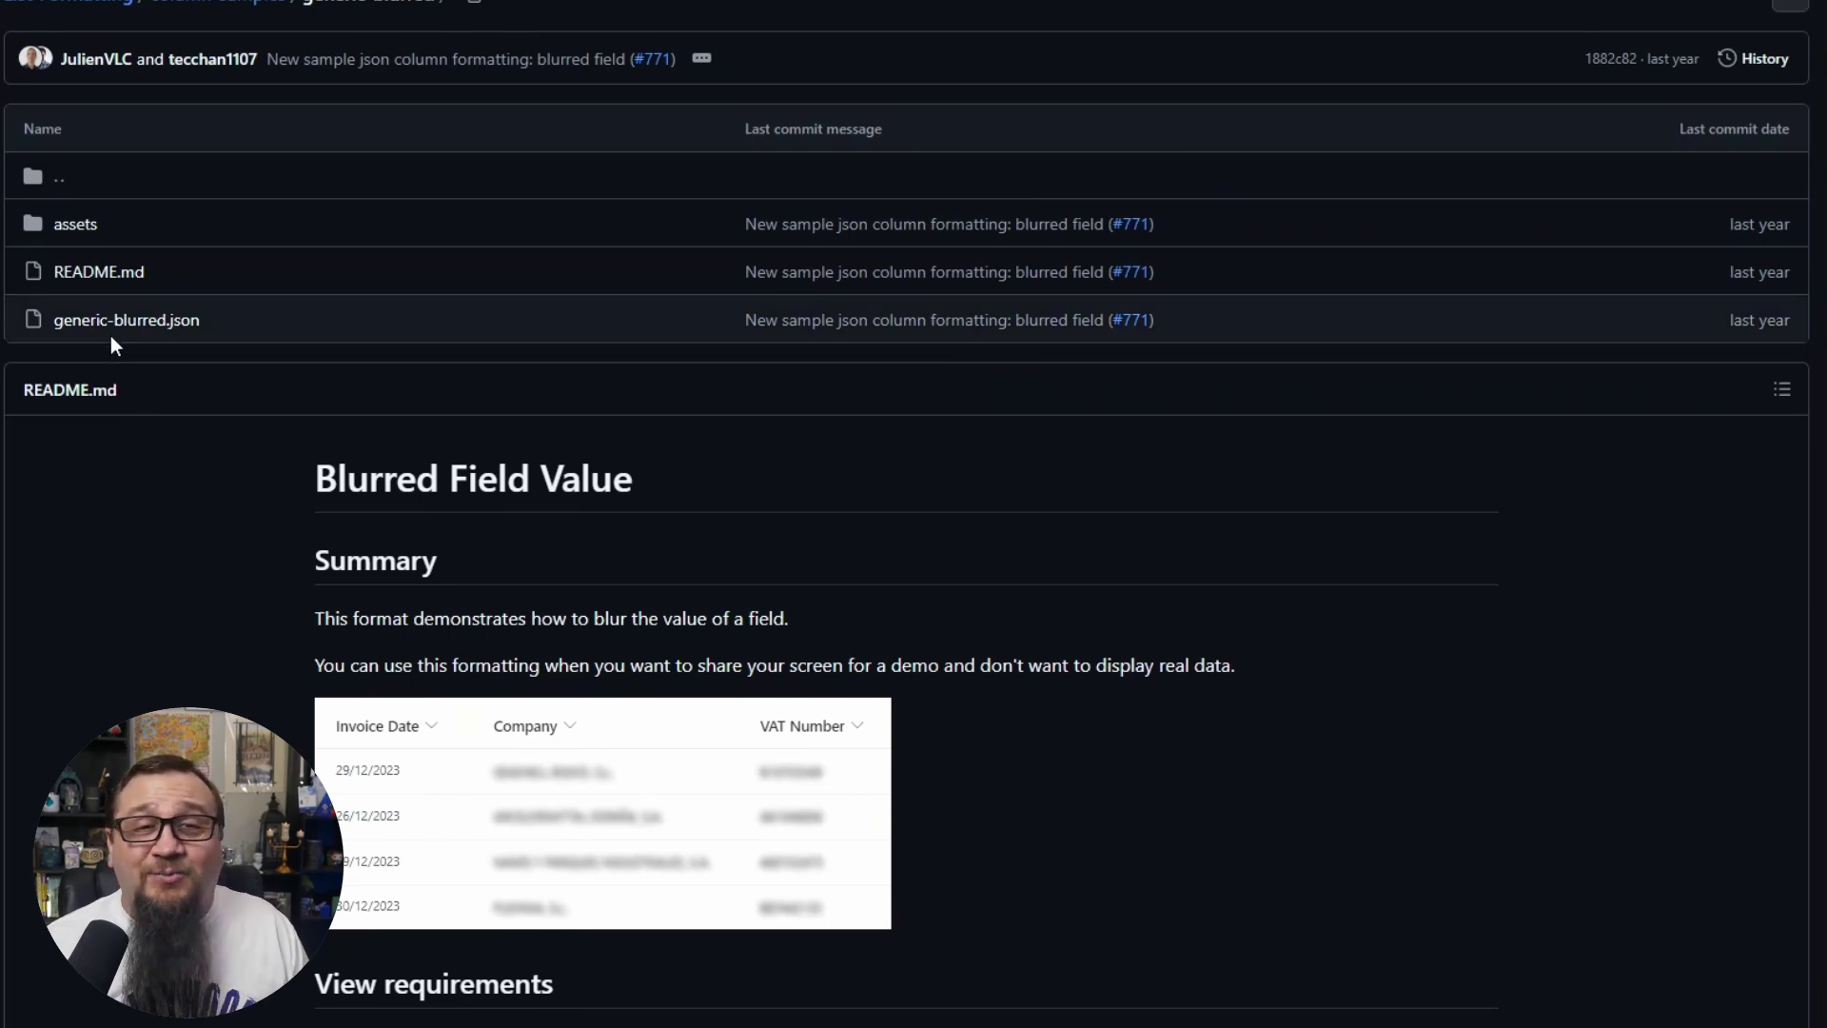
- Copy the raw generic-blurred.json code and paste it over the PhoneNumber column's schema-only JSON
click(161, 321)
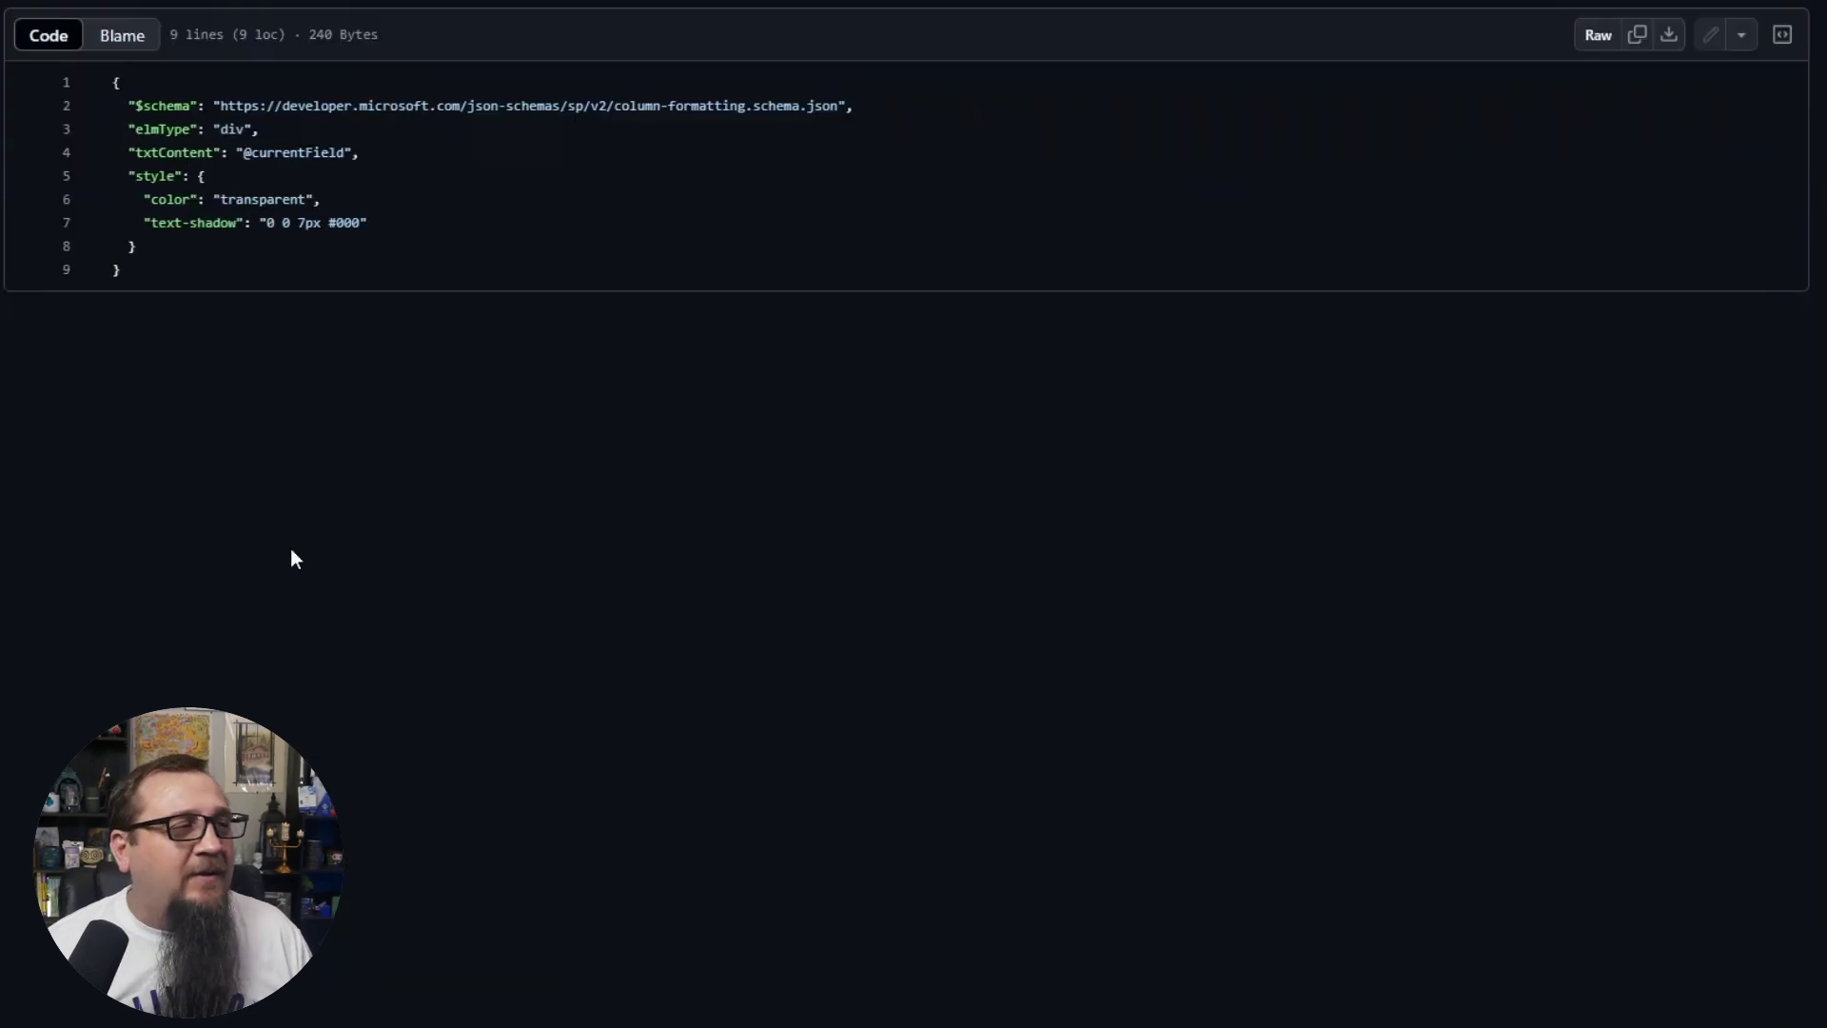
click(1638, 38)
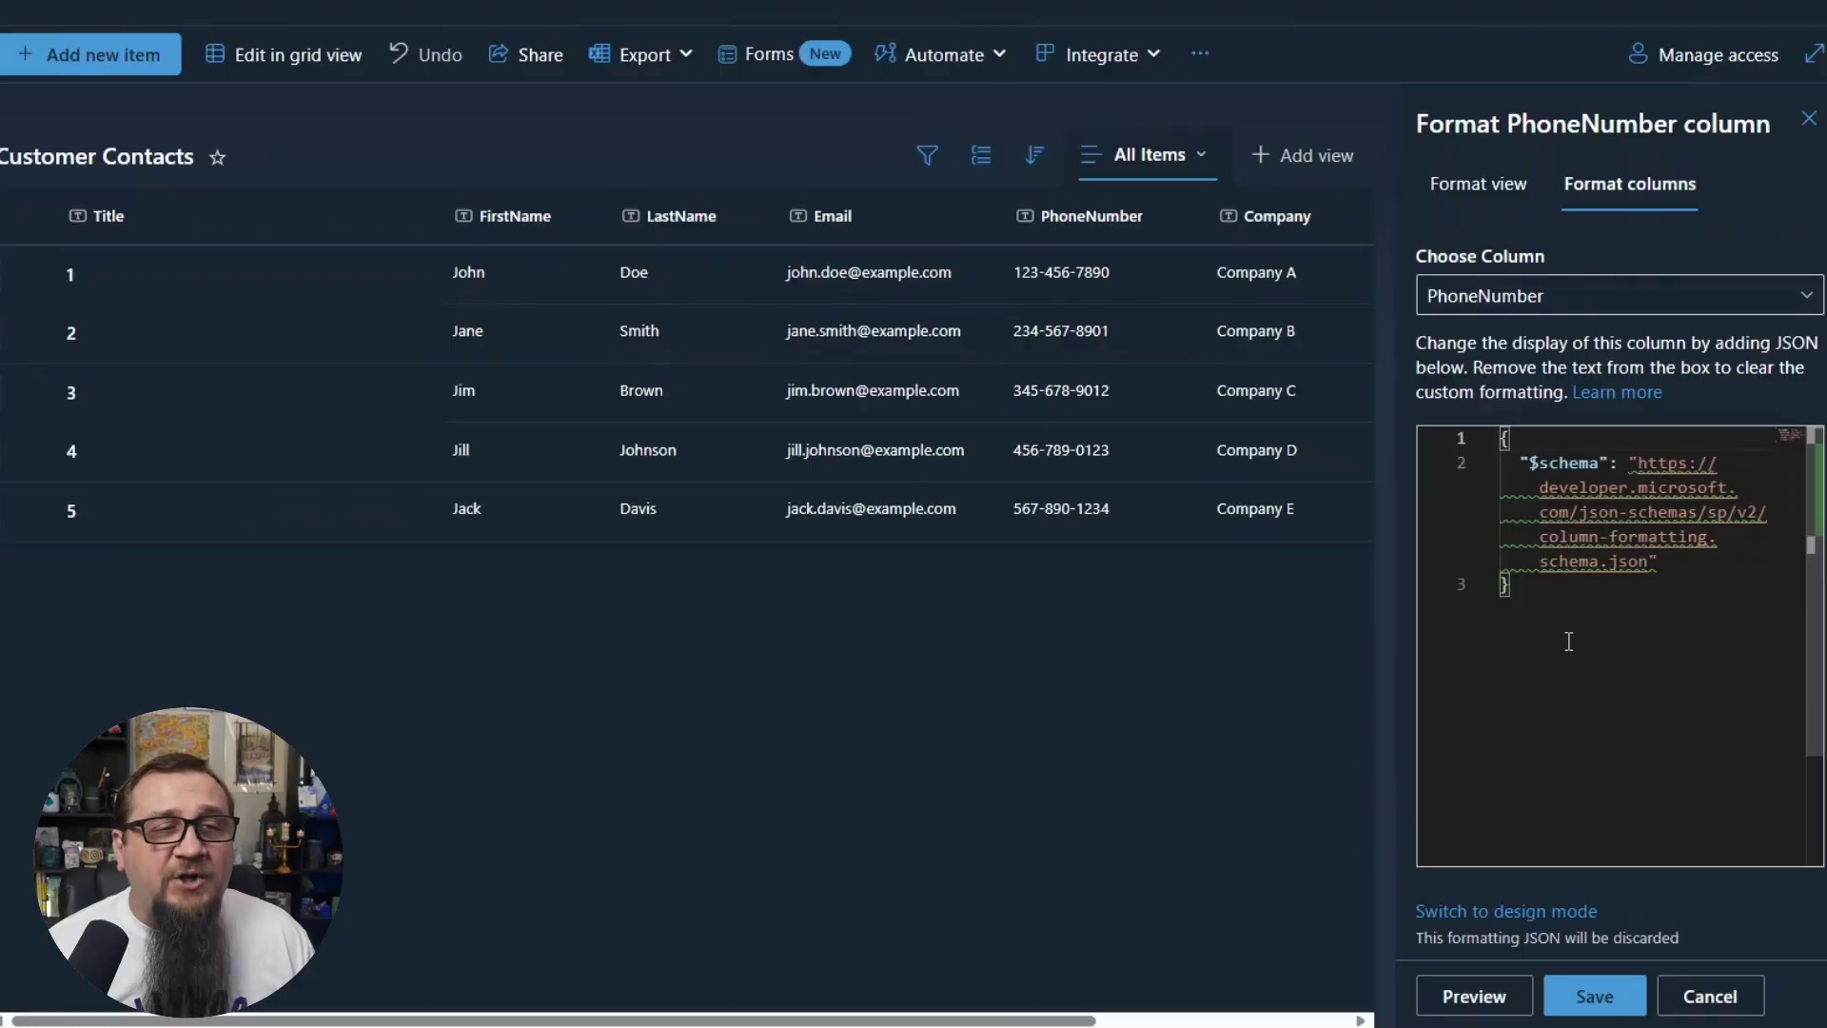
key(ctrl+a)
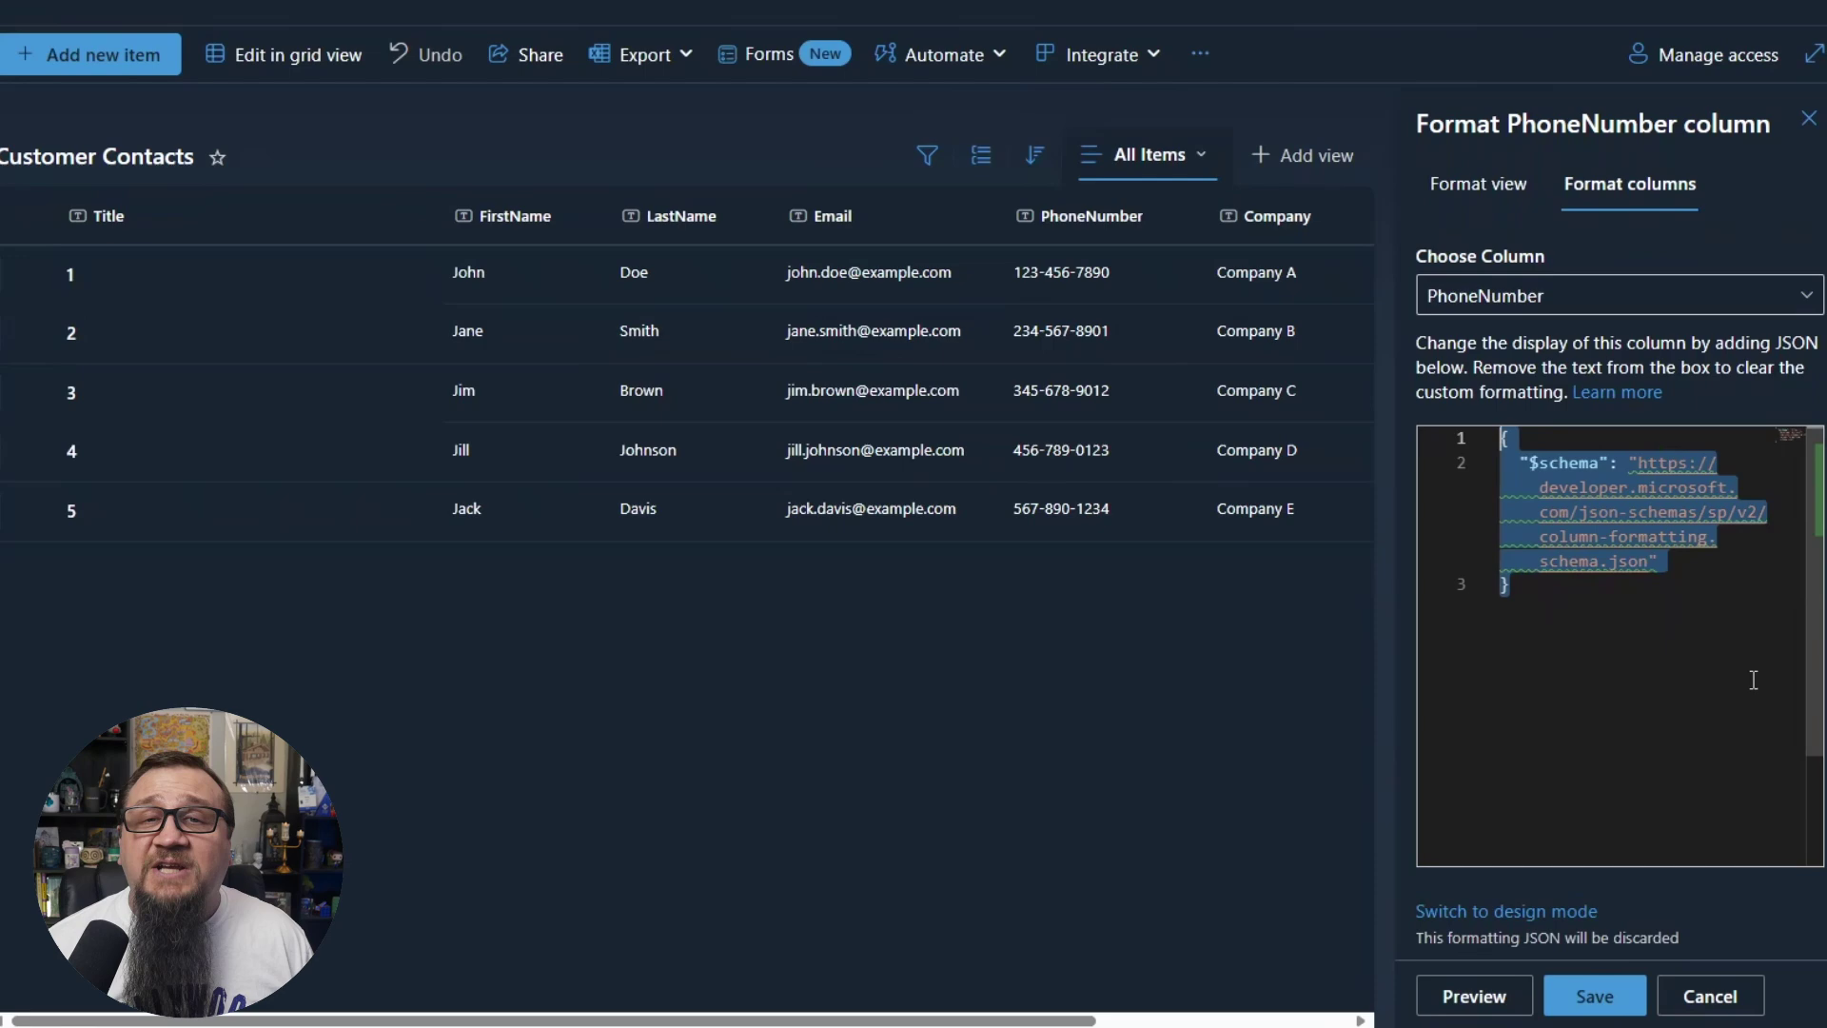
key(Delete)
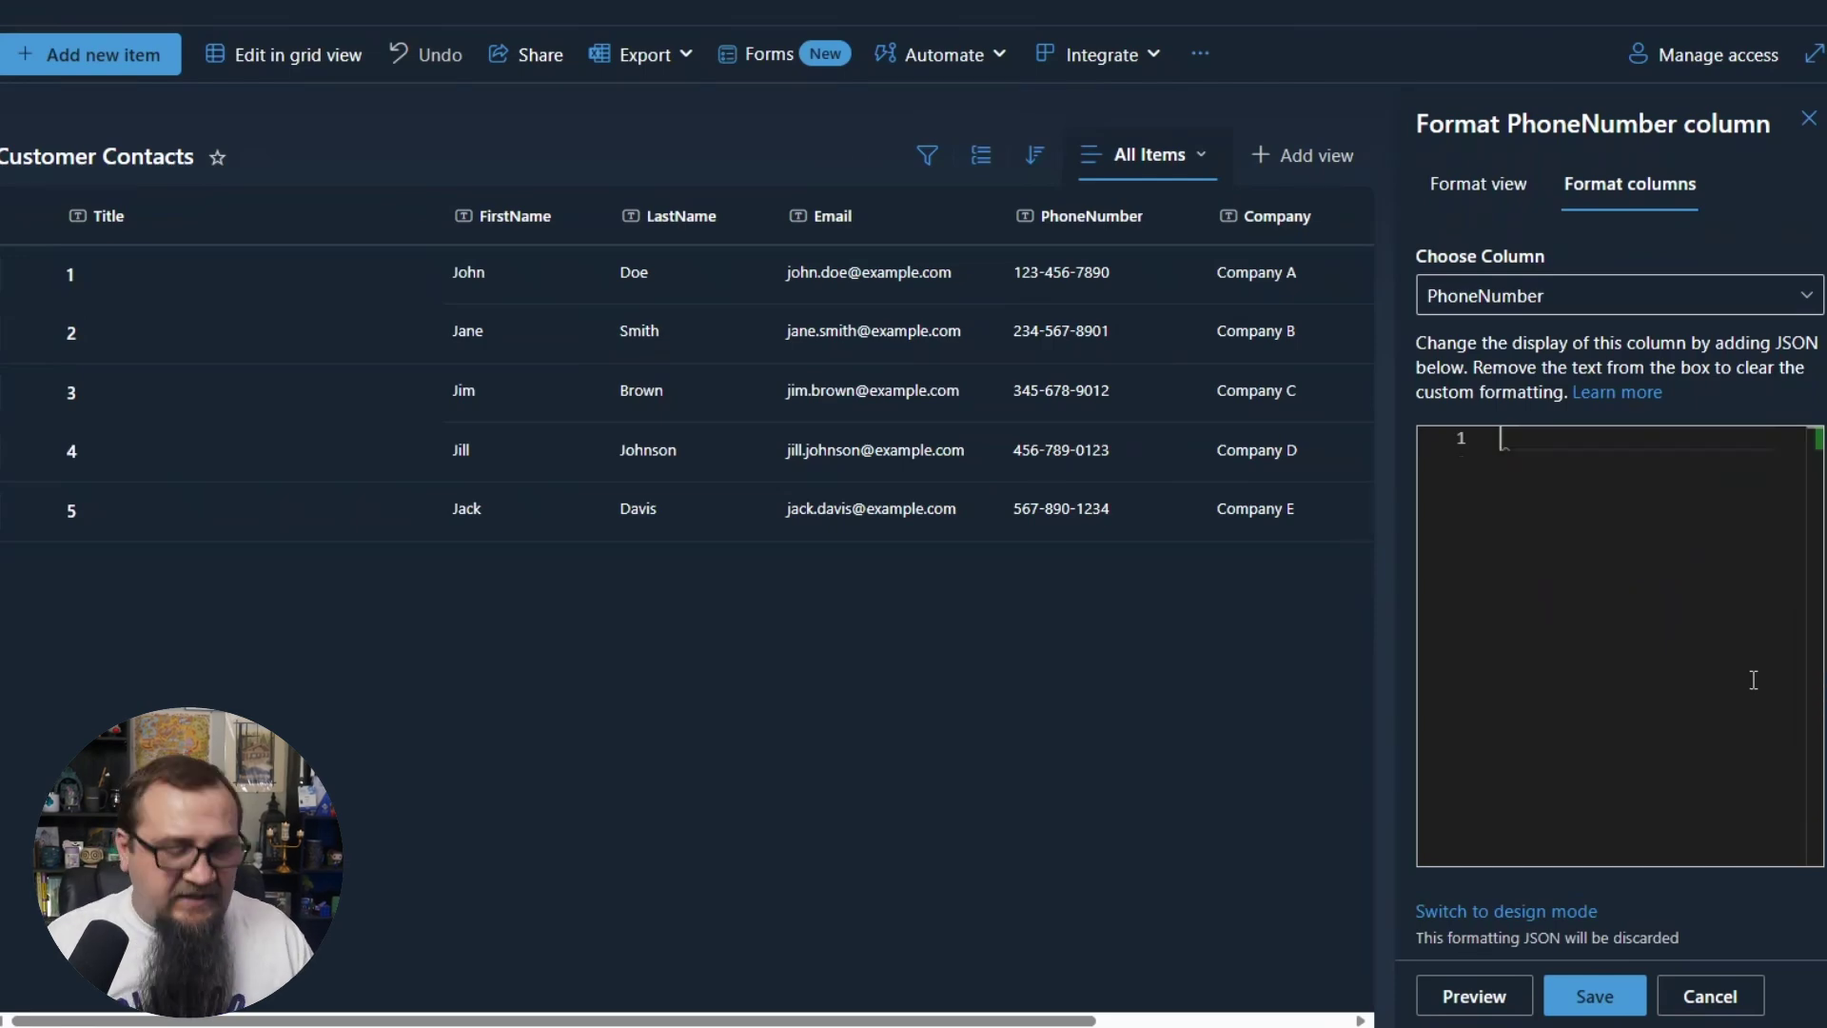
text({   "$schema": "https://developer.microsoft.com/json-schemas/sp/v2/column-formatting.schema.json",   "elmType": "div",   "txtContent": "@currentField",   "style": {     "color": "transparent",     "text-shadow": "0 0 7px #000"   } })
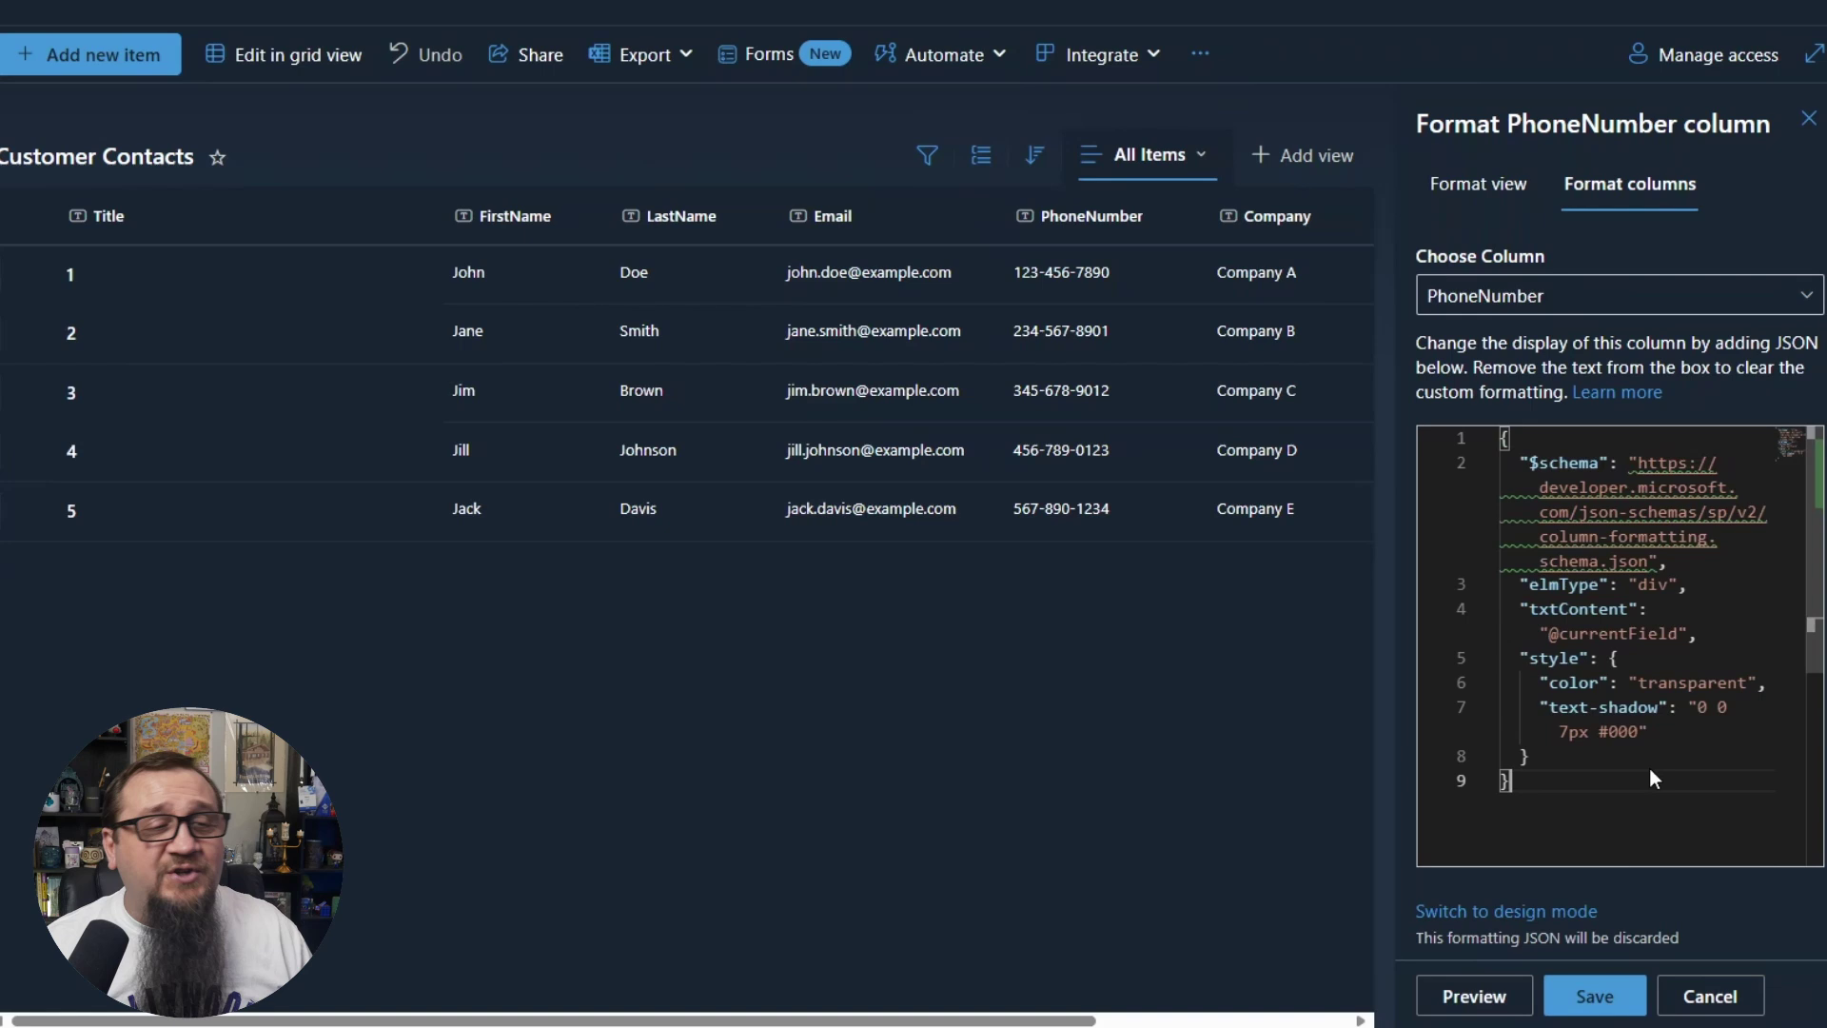
- Preview the pasted blur formatting on the Customer Contacts phone numbers
click(1473, 995)
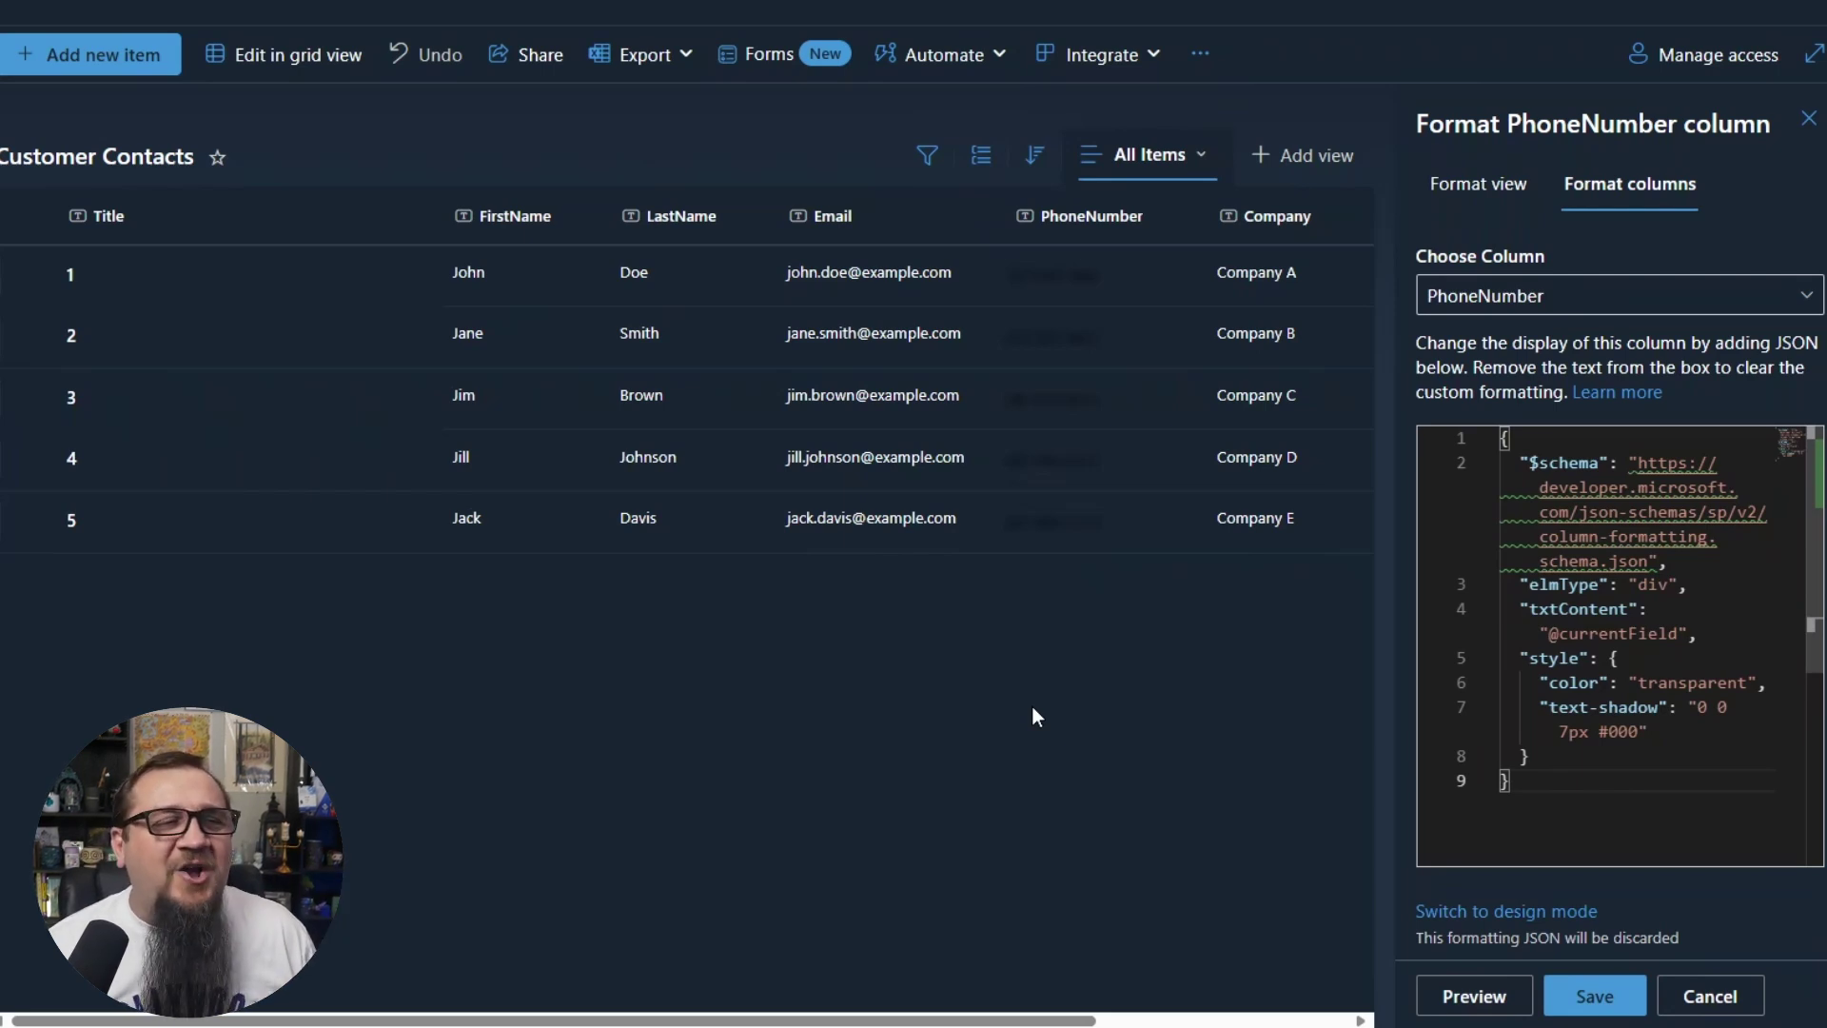
- Change the text-shadow colour from #000 to #FFF and preview the light blur
double_click(1618, 730)
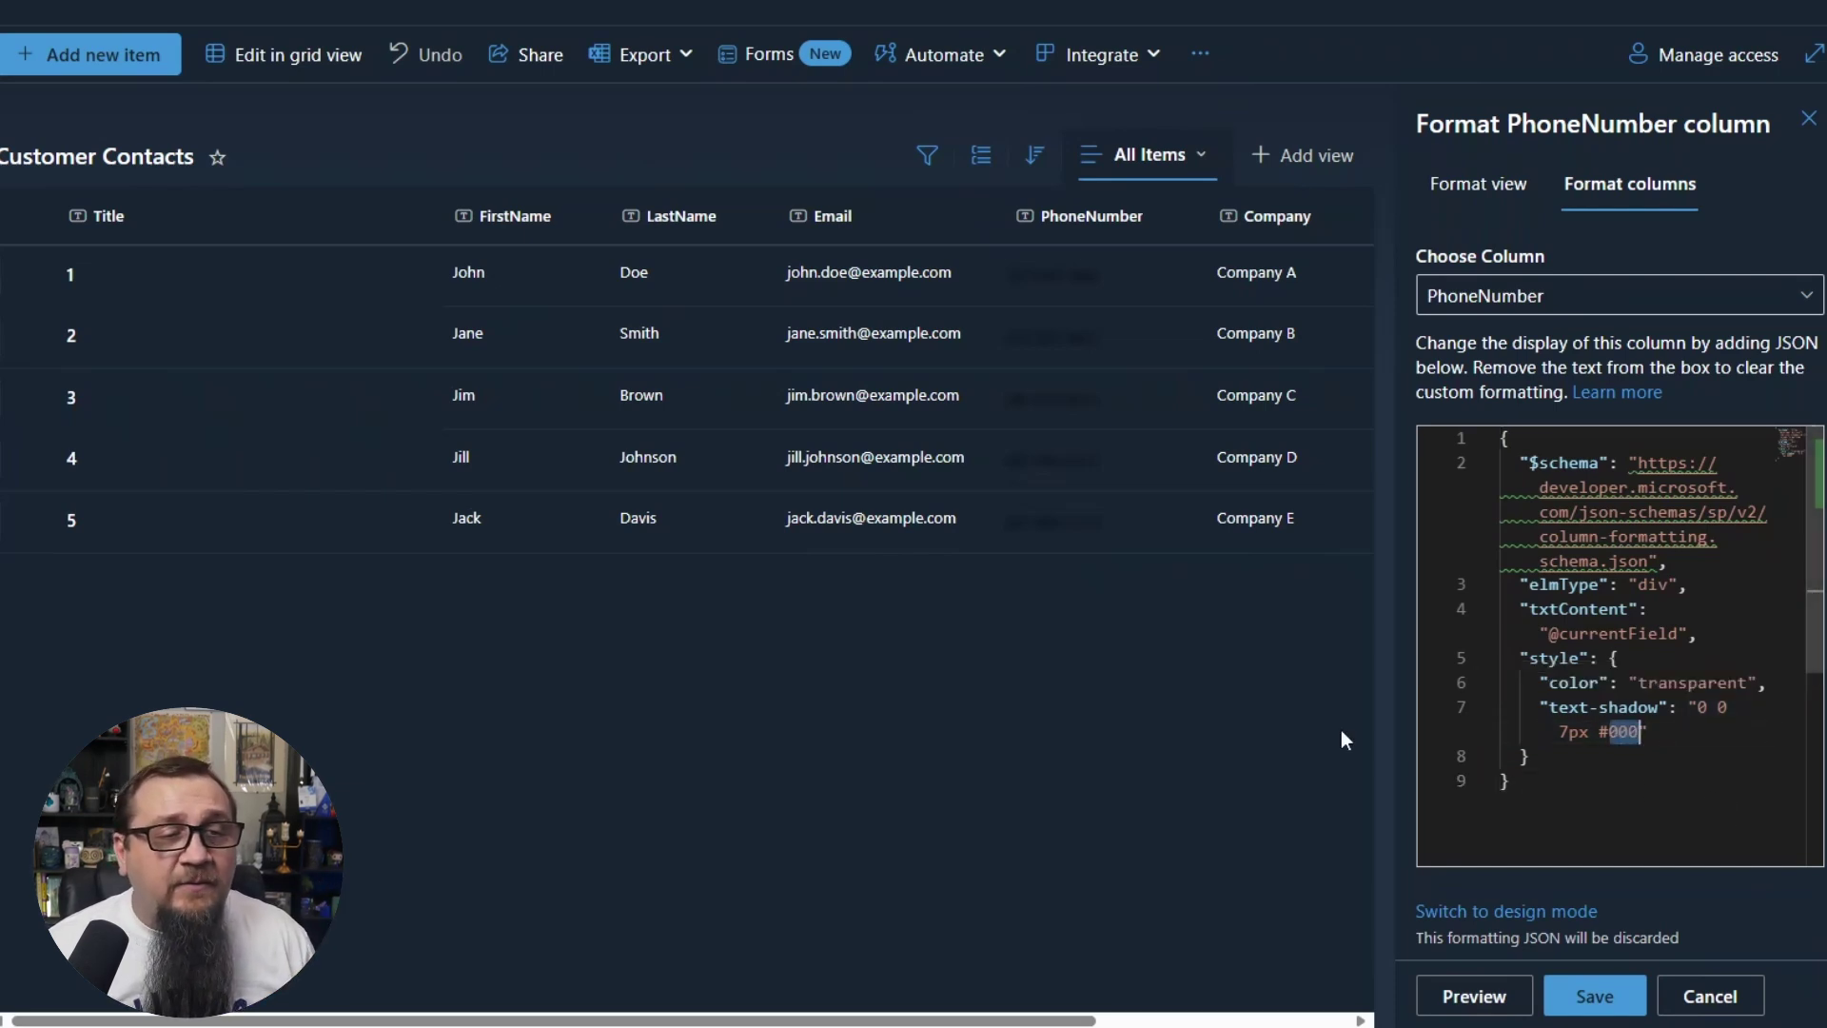
drag(1395, 715, 1125, 697)
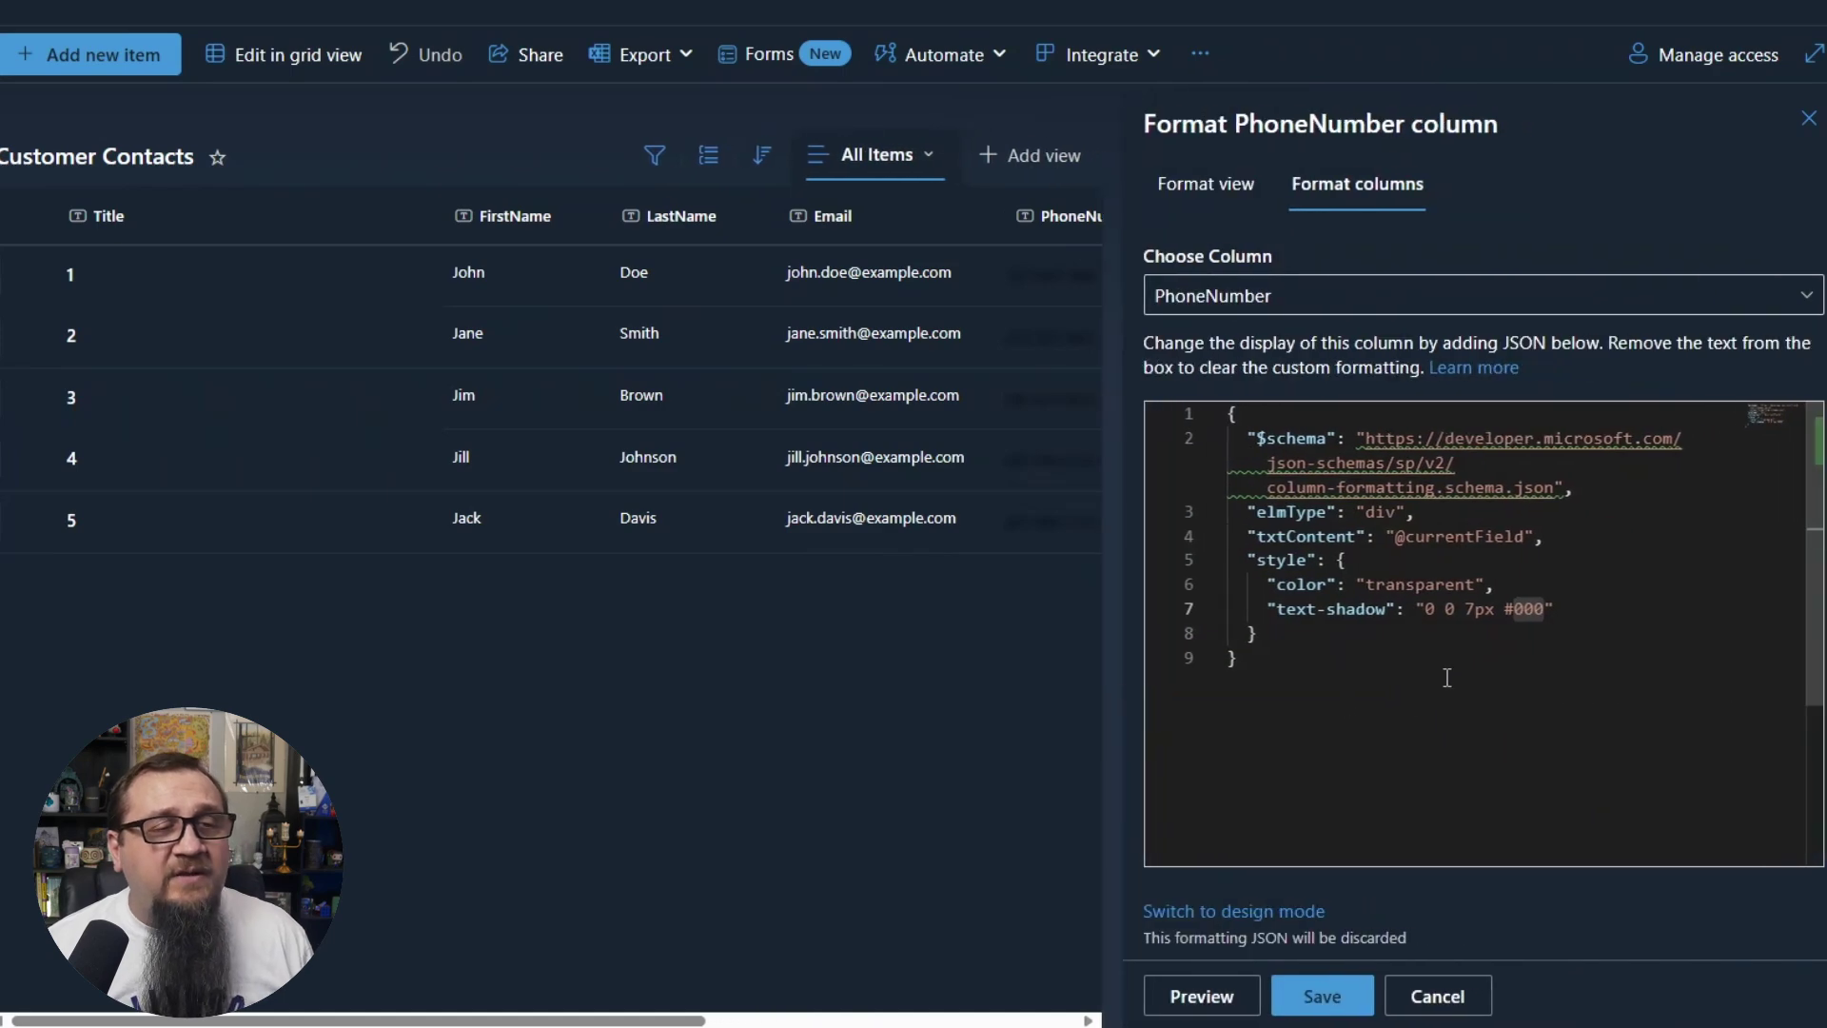
click(1547, 588)
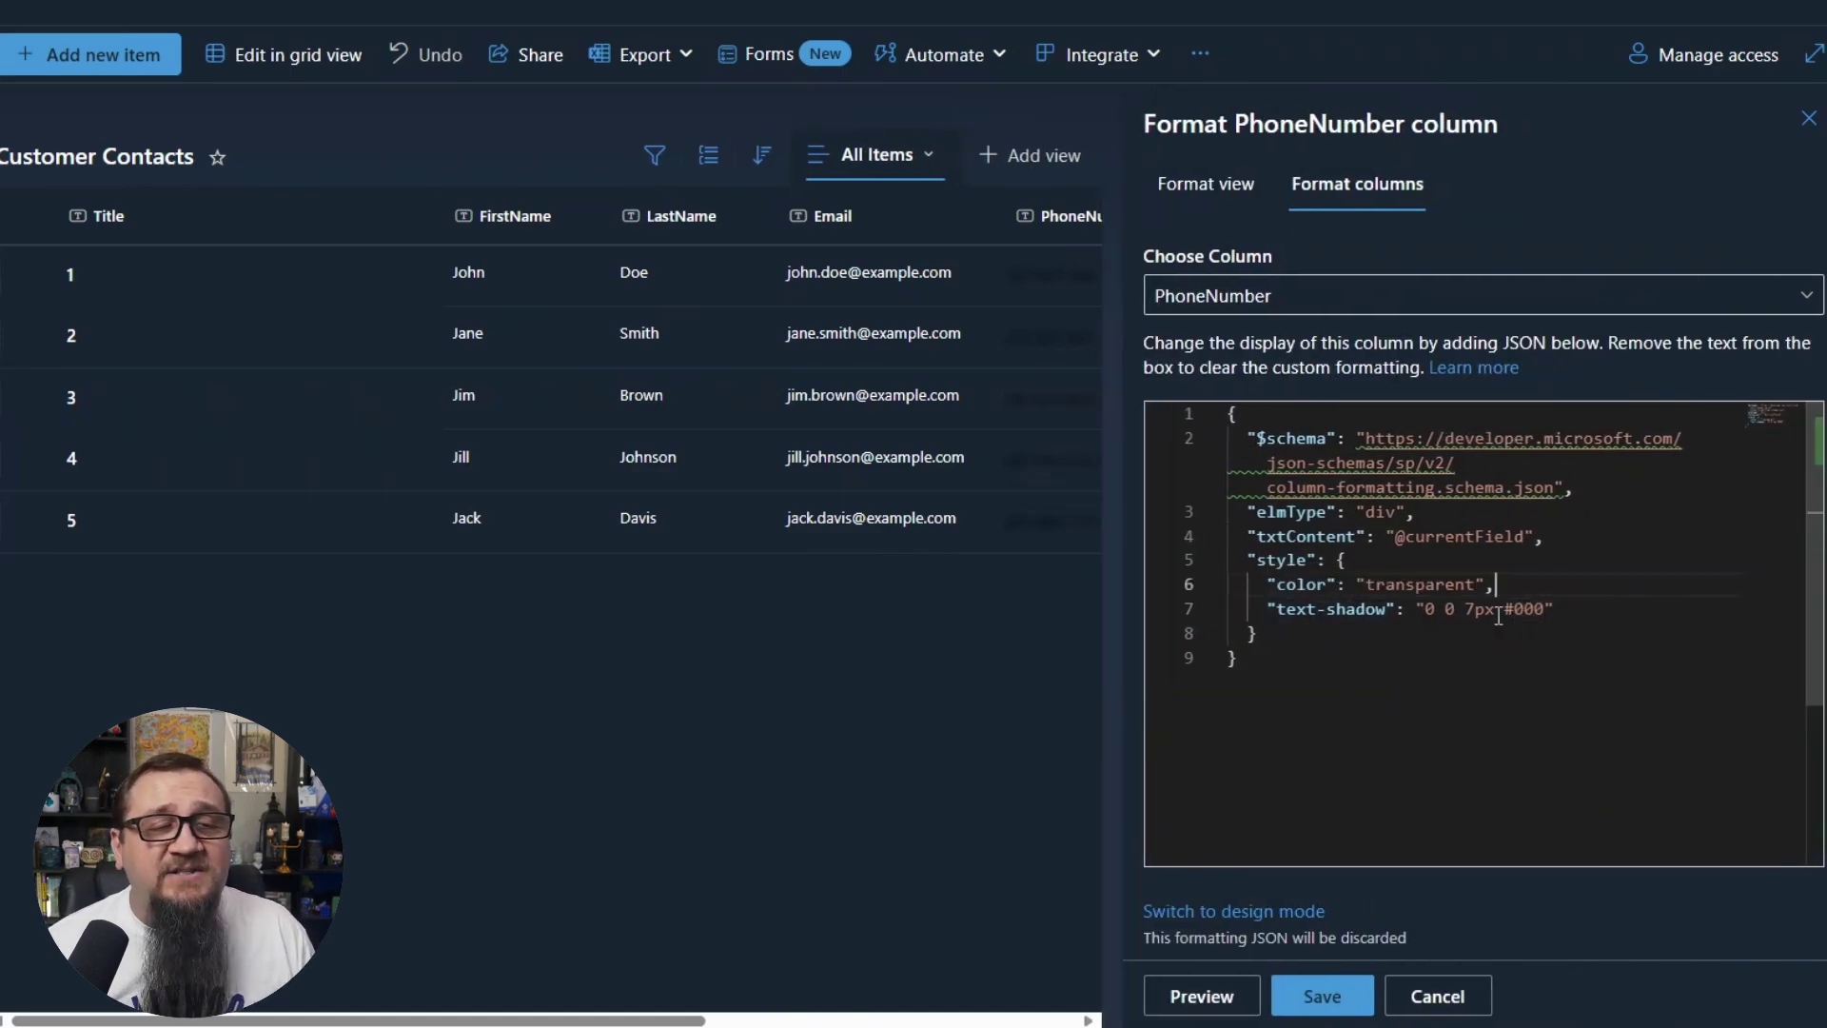
double_click(1528, 610)
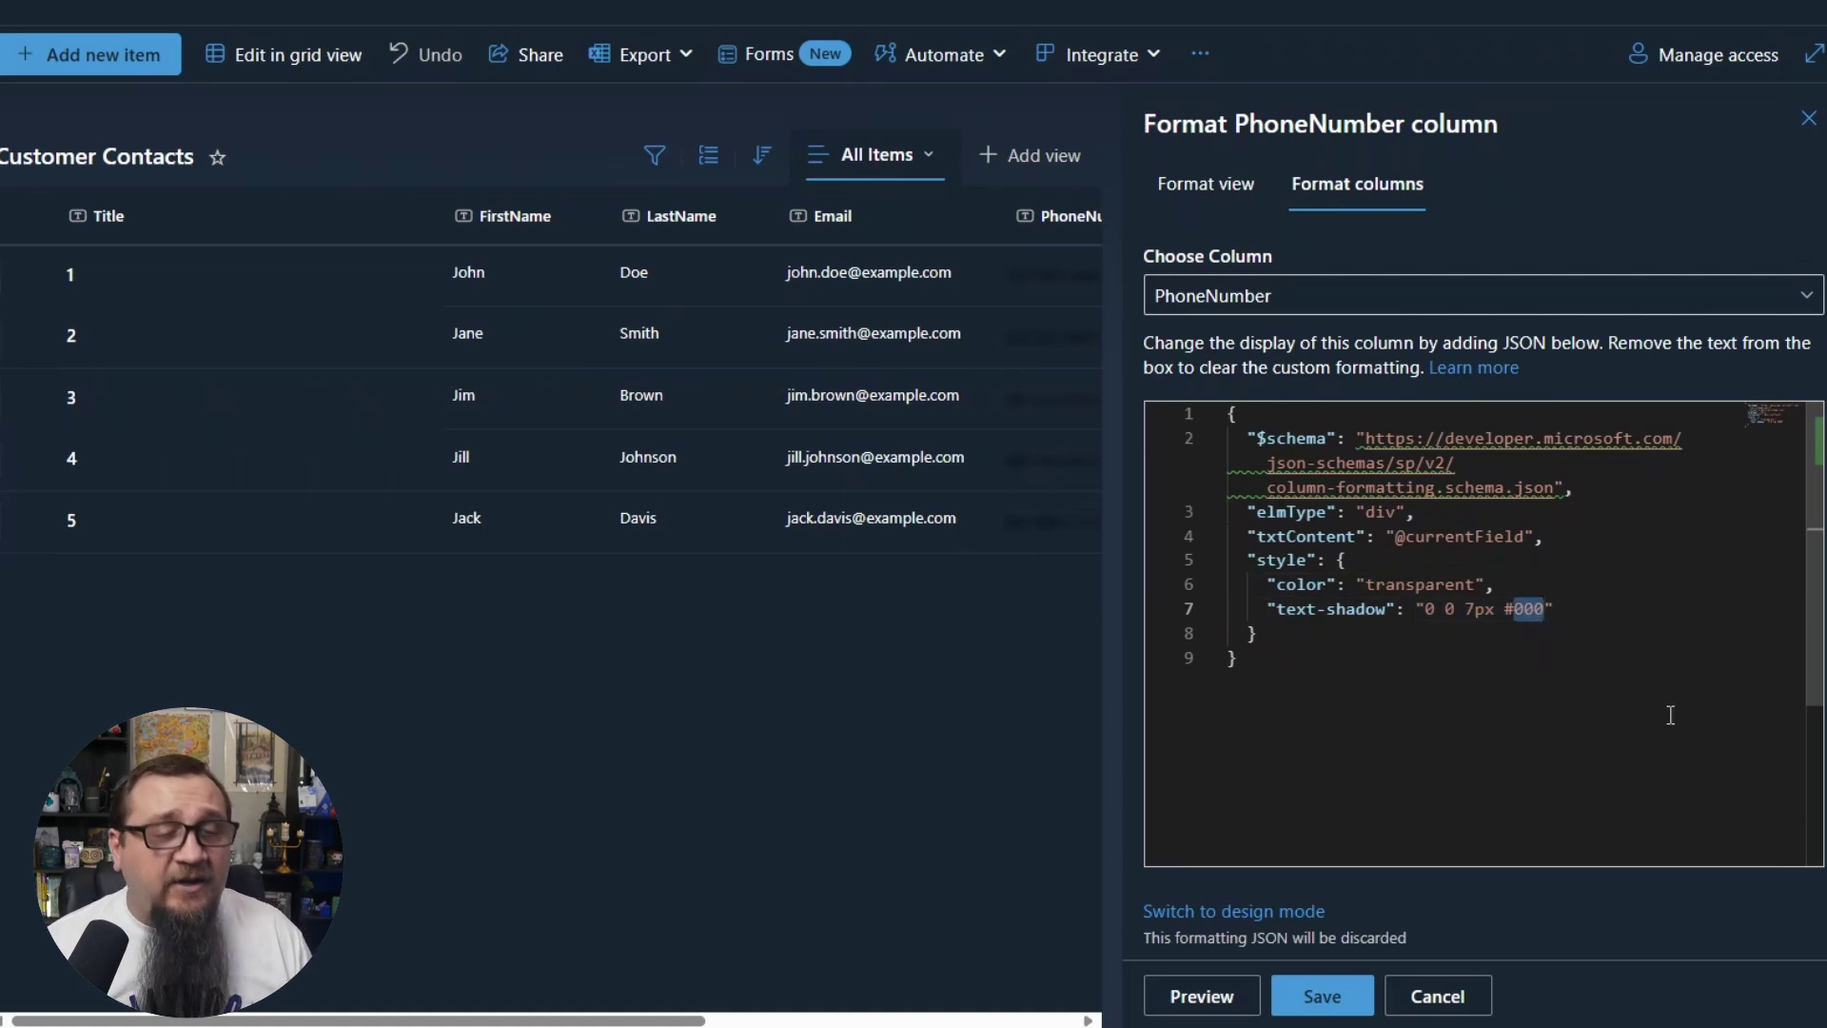
text(FFF)
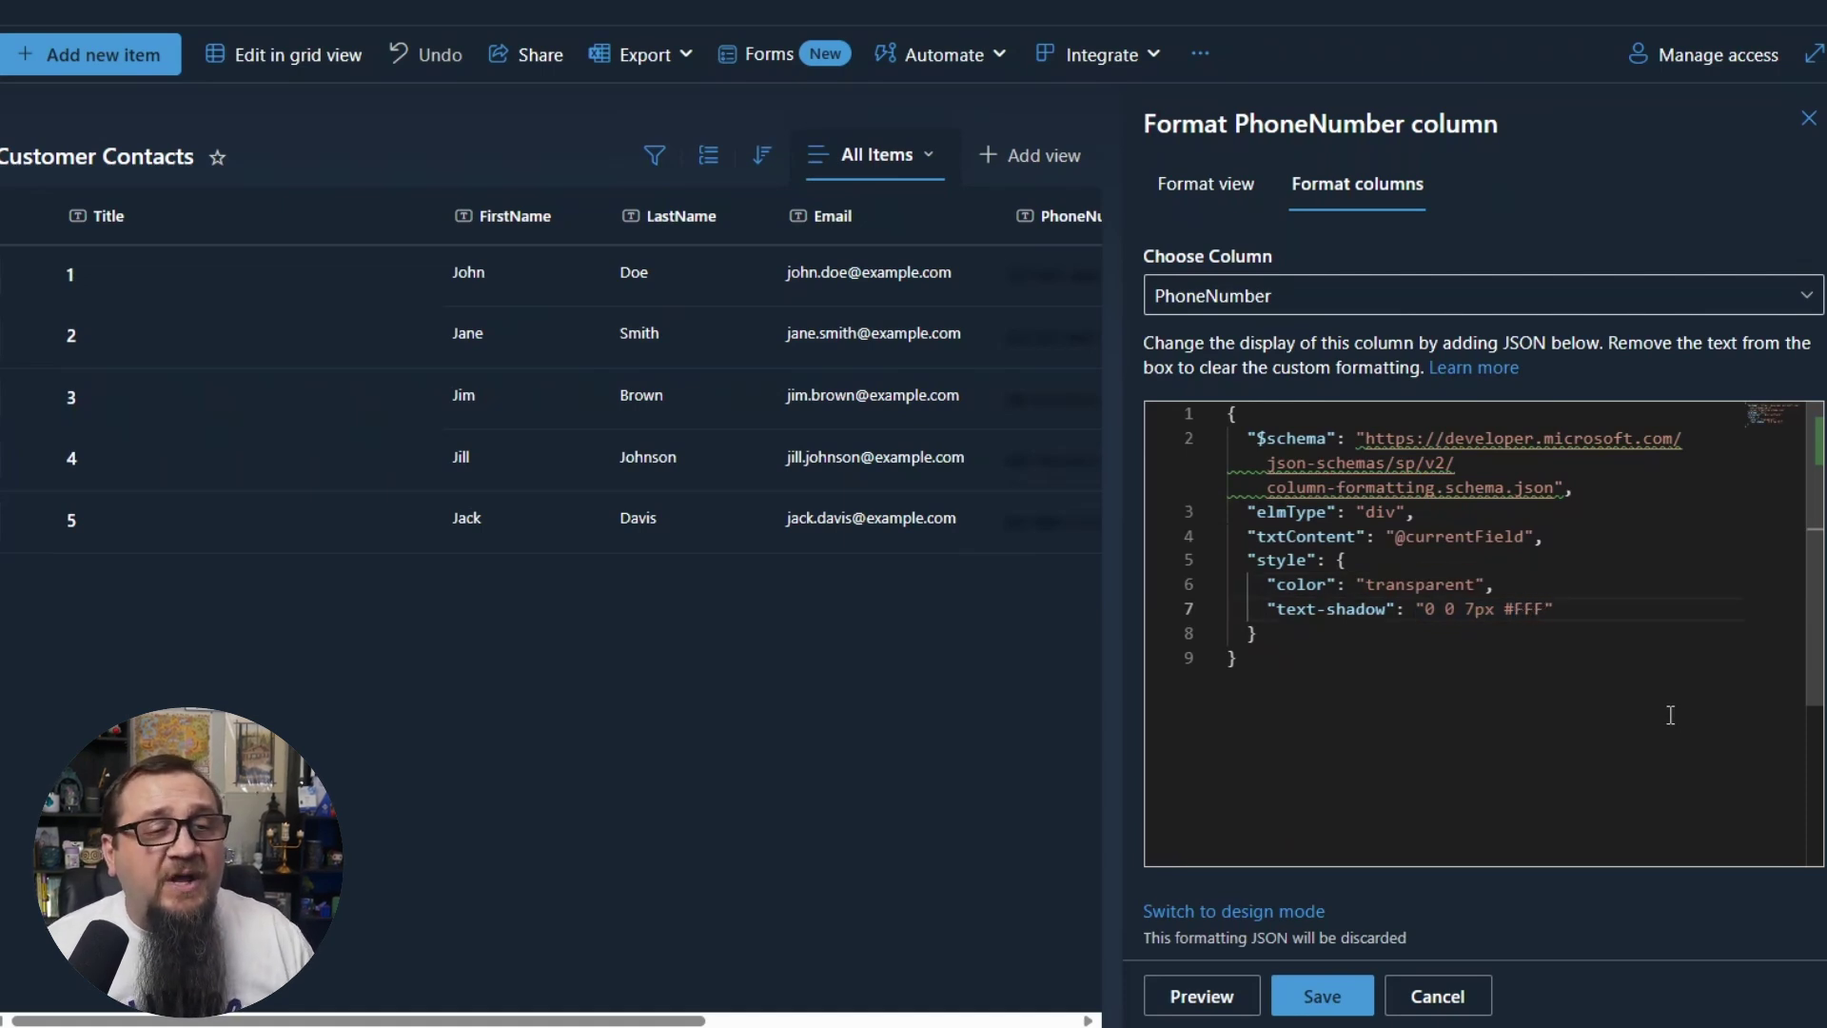
click(1235, 993)
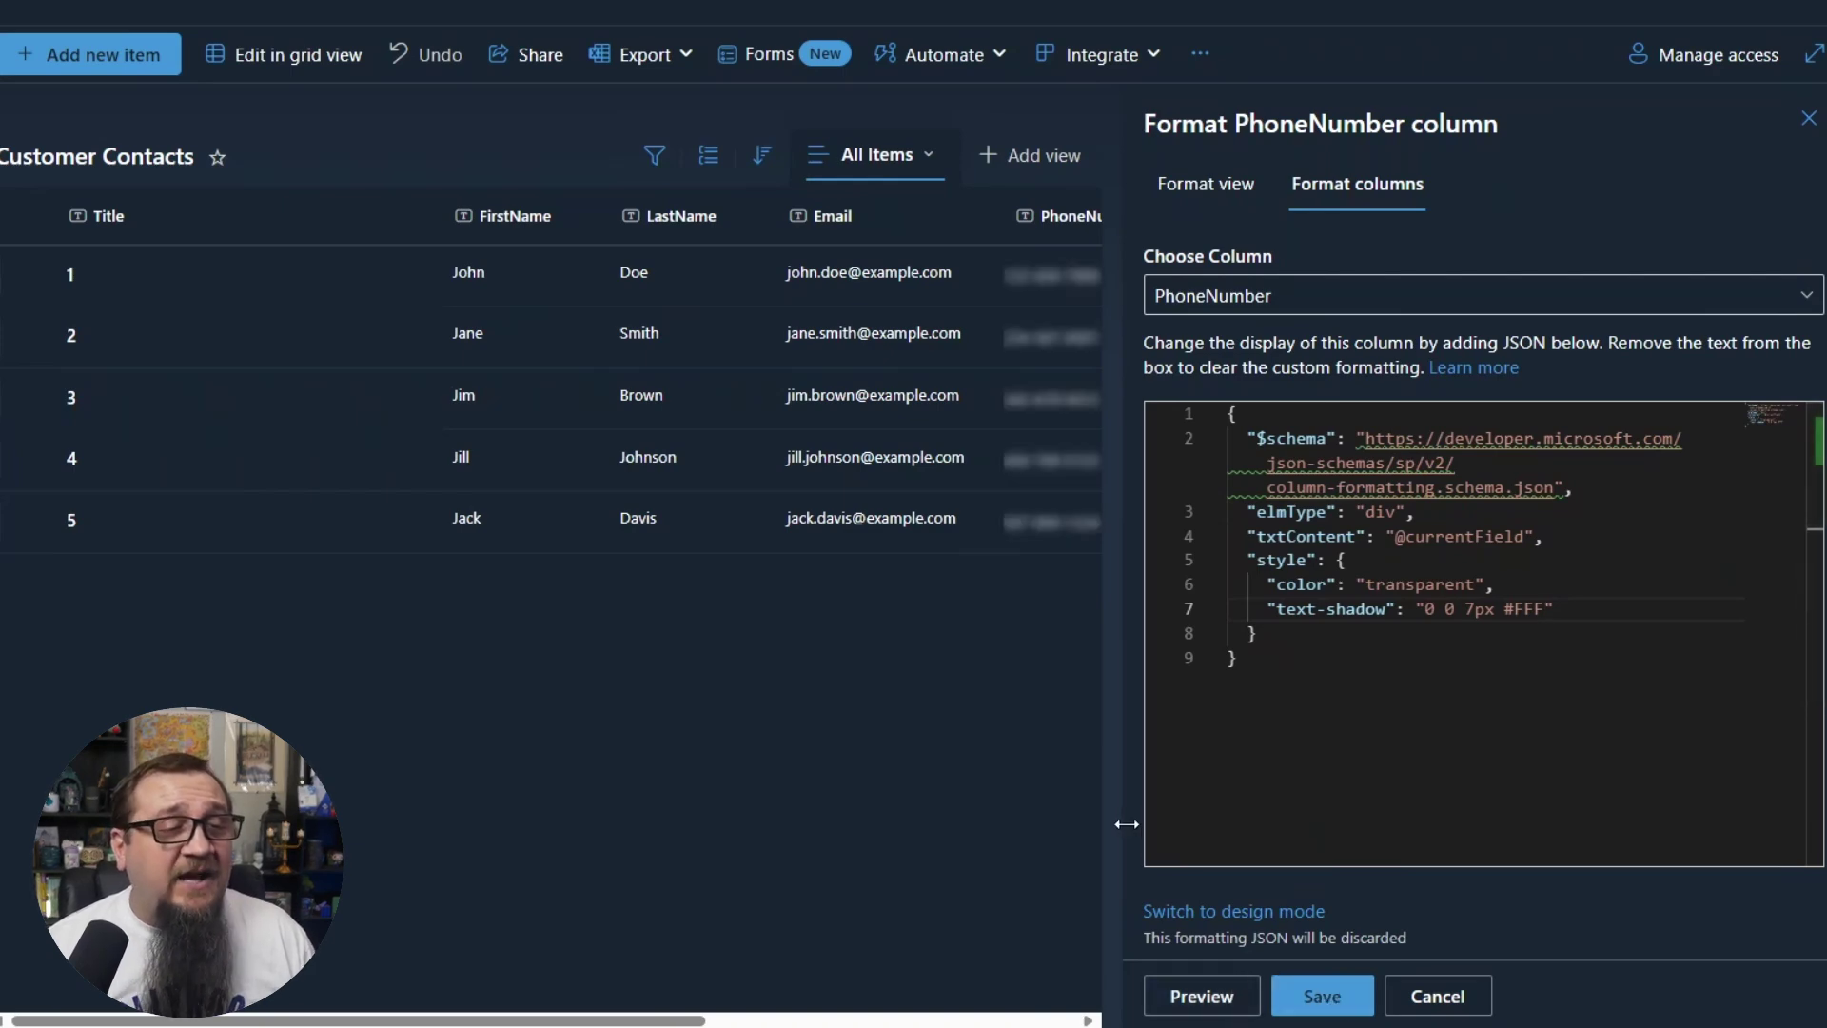
- Resize the formatting panel and save the PhoneNumber column format
mouse_move(1126, 824)
mouse_down()
mouse_move(1330, 840)
mouse_move(1103, 824)
mouse_up()
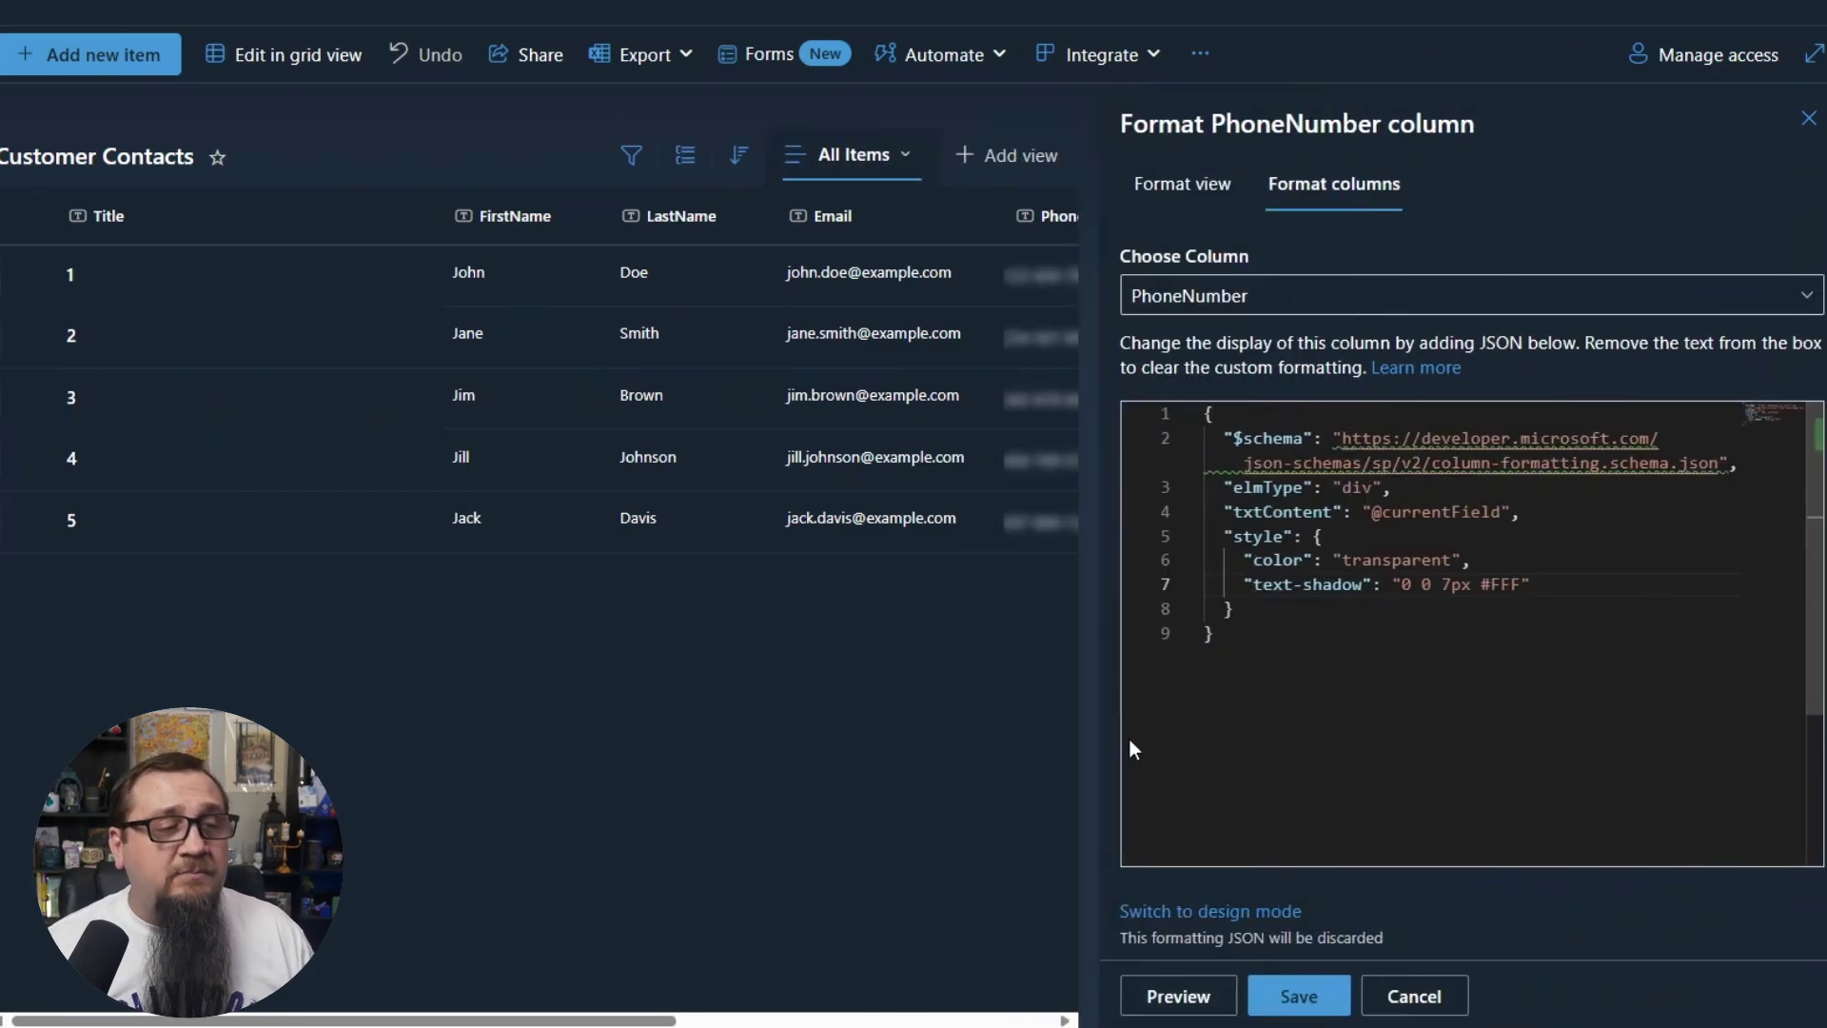
drag(1099, 713, 1085, 701)
click(1304, 991)
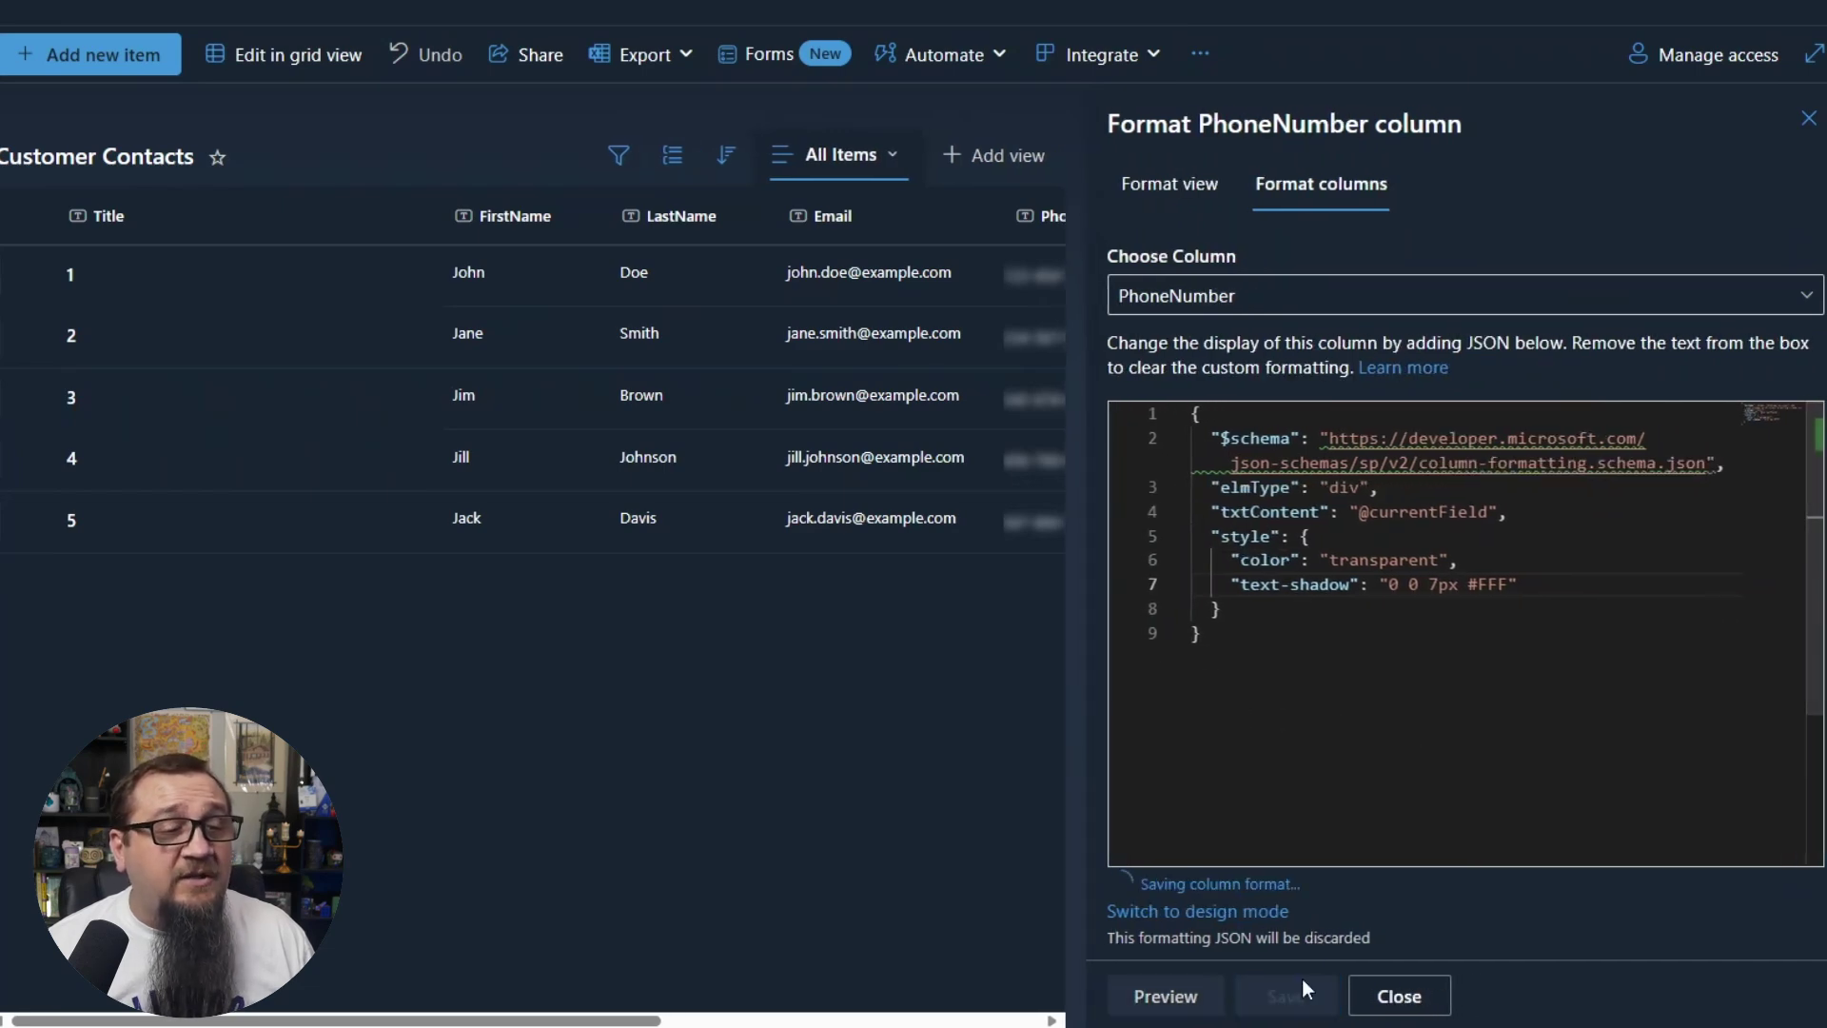
click(1807, 121)
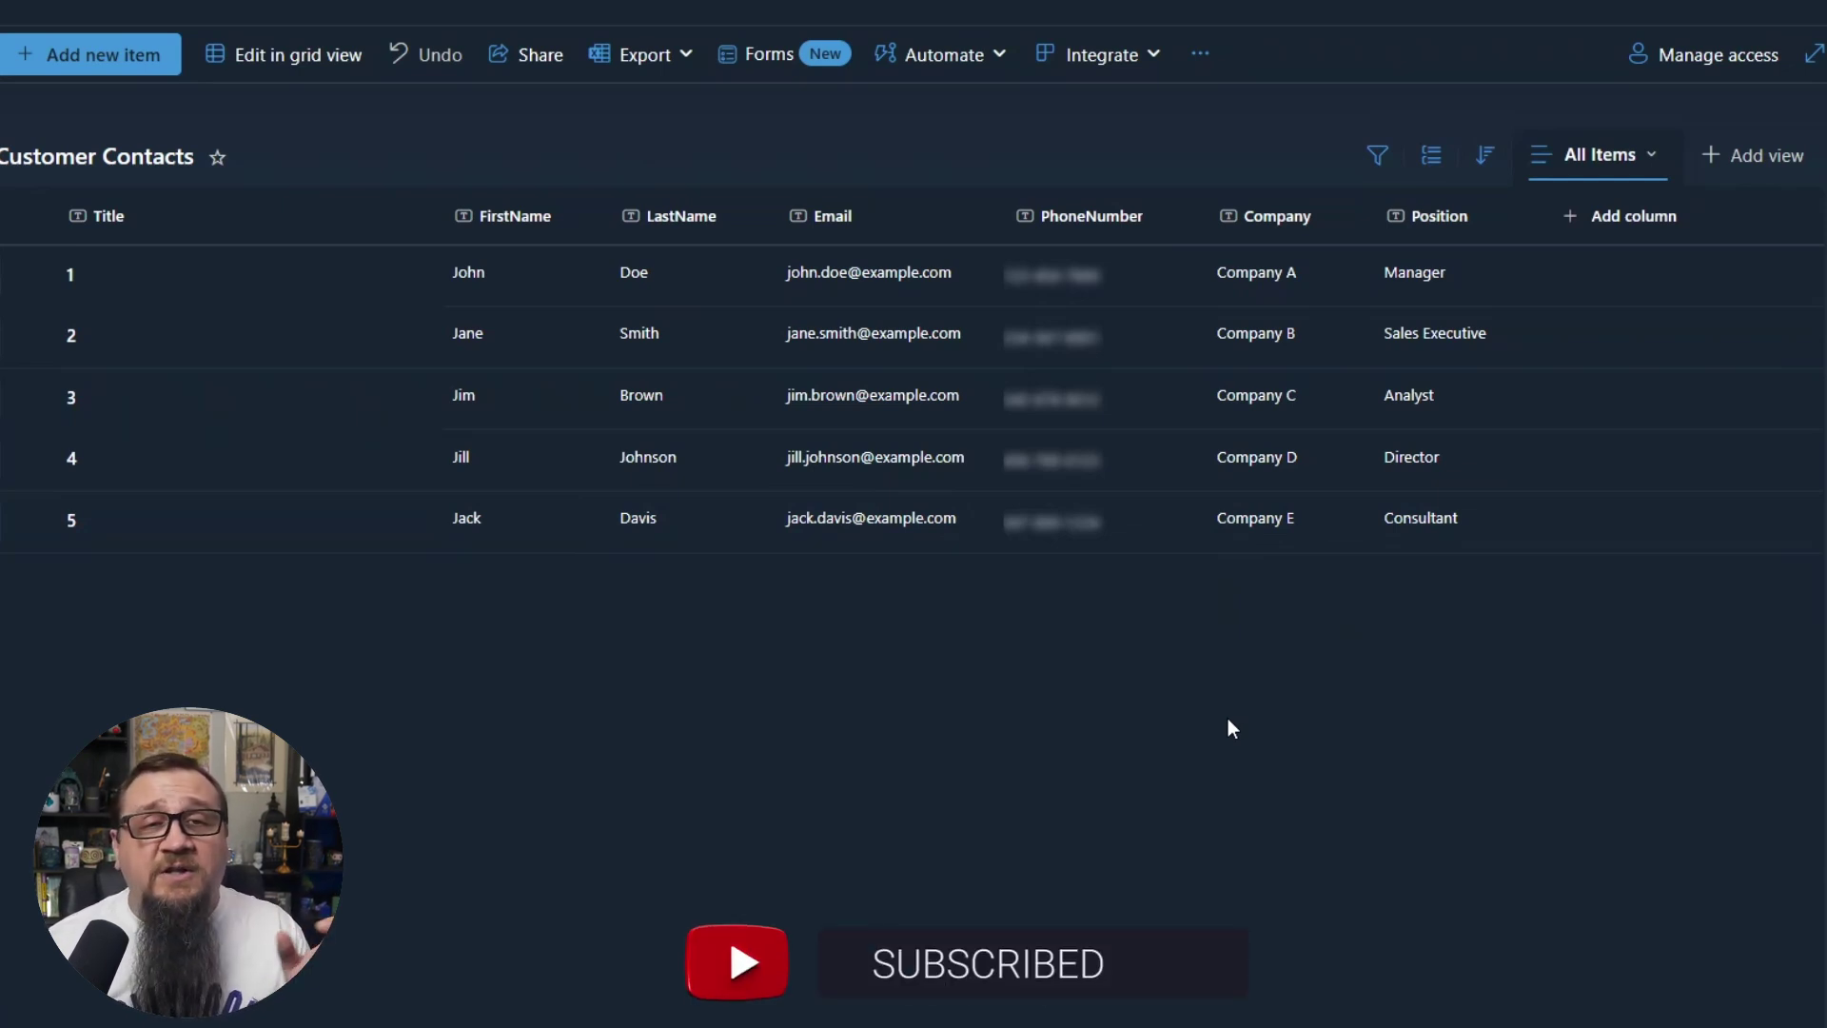
click(1180, 222)
mouse_move(1166, 453)
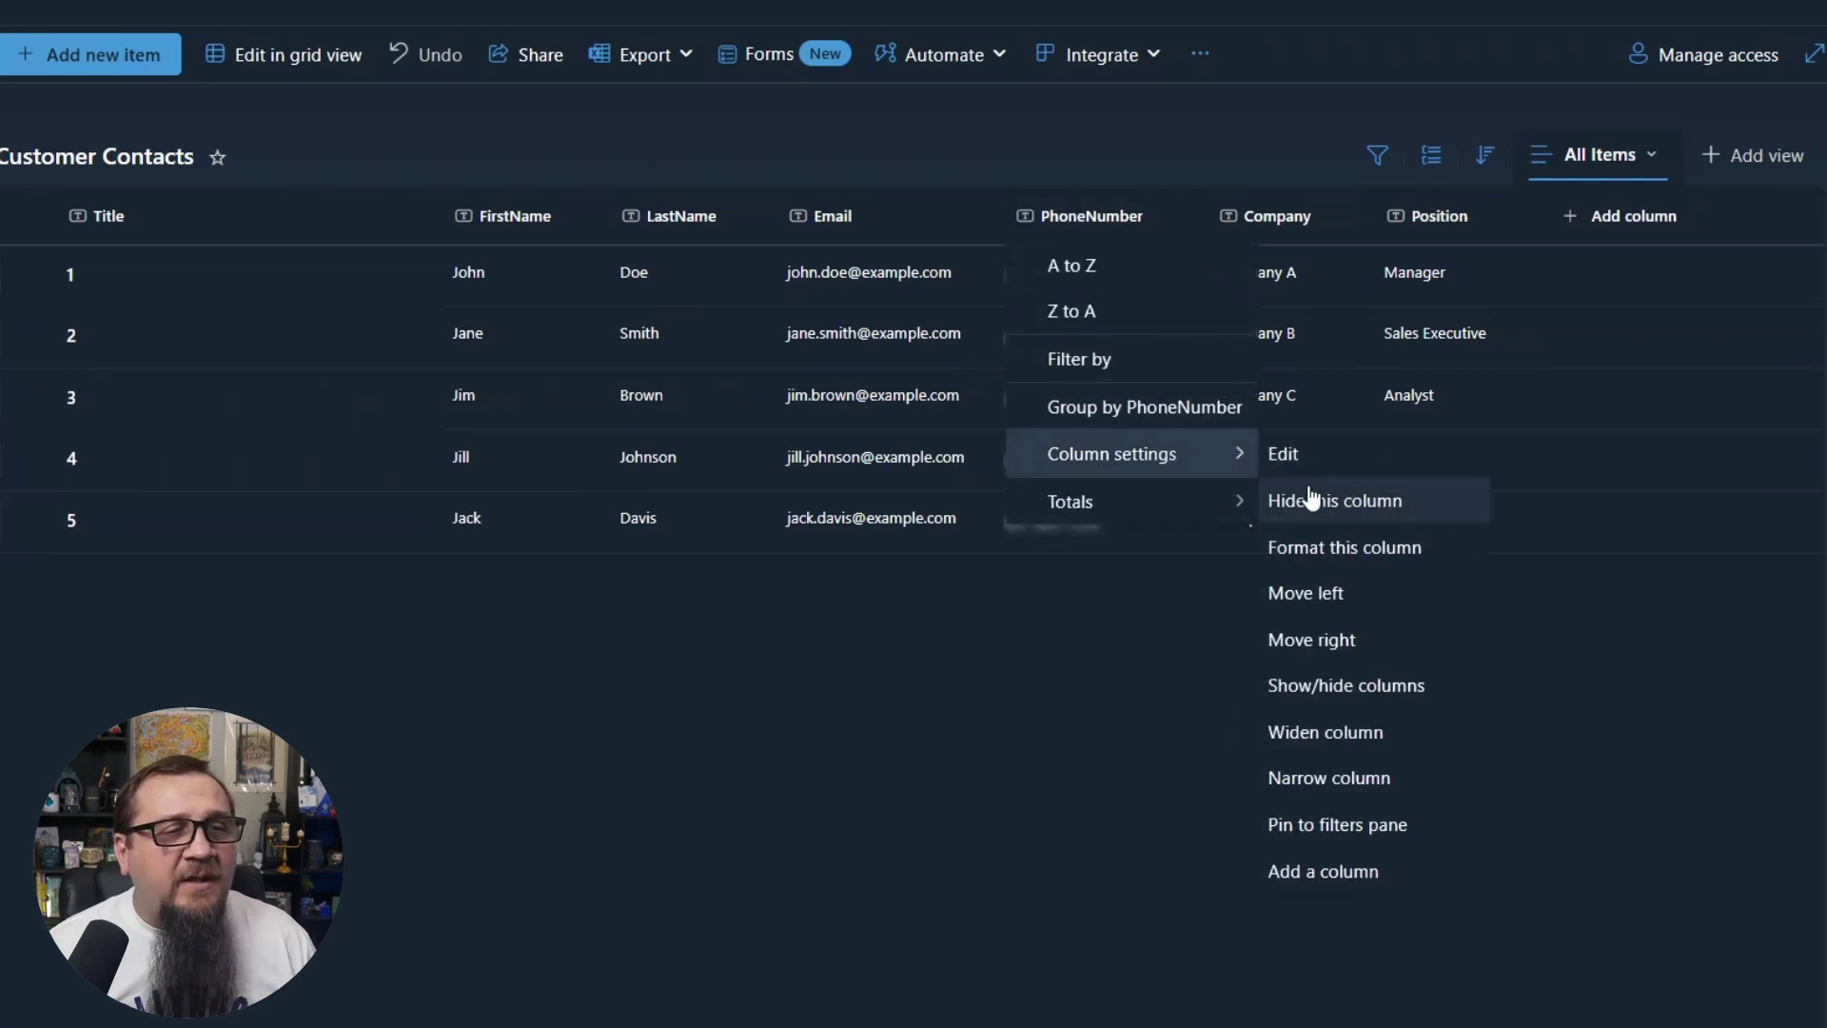
click(1337, 547)
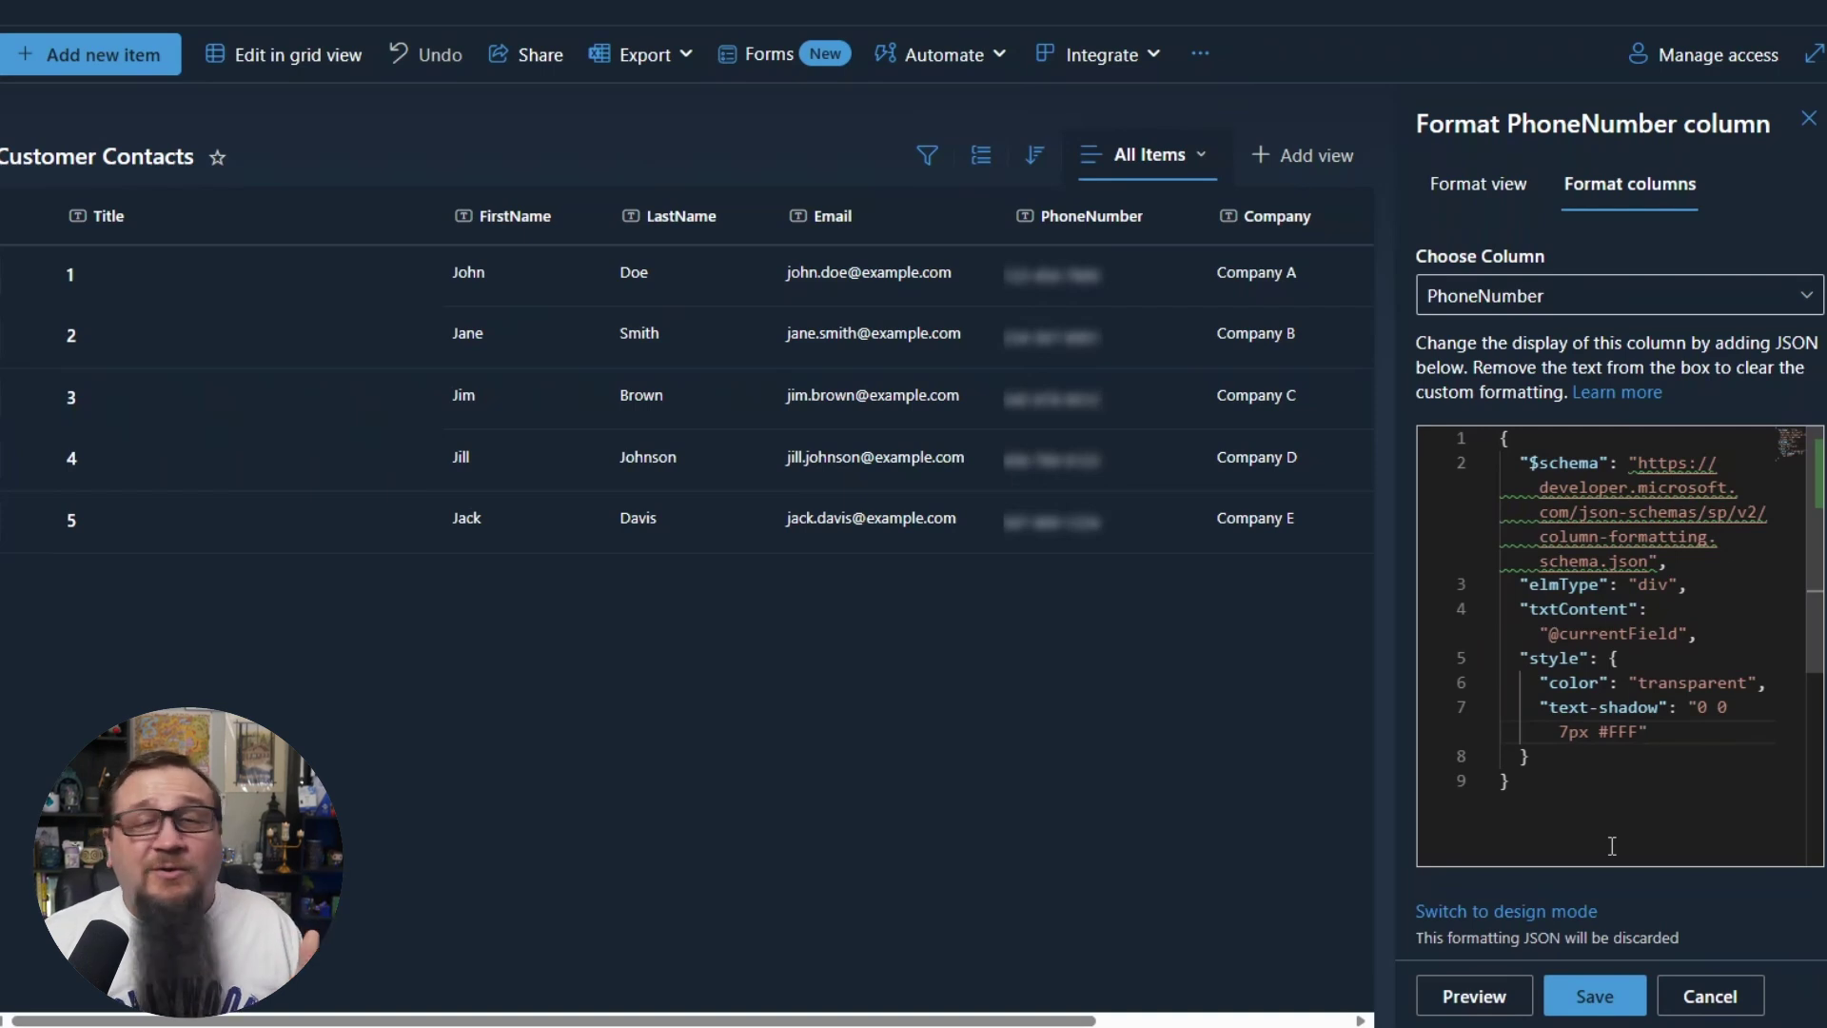
click(1602, 996)
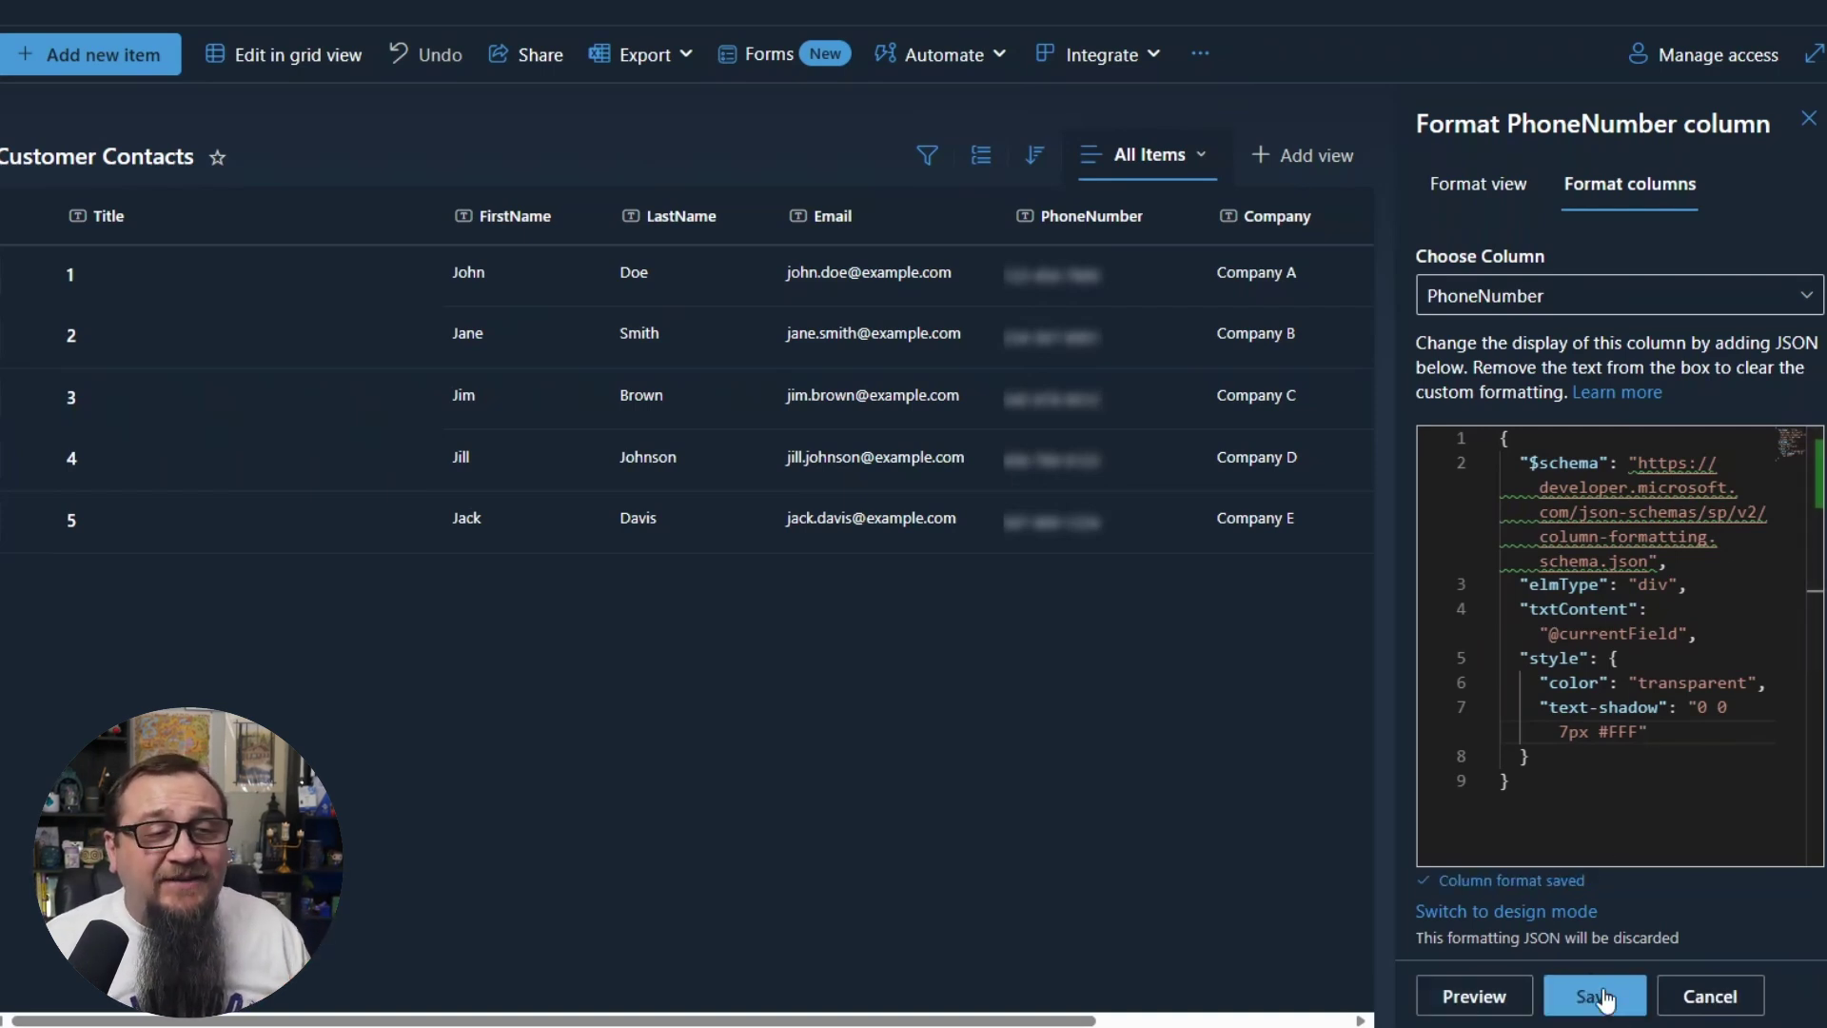
- Close the Format column panel and reopen generic-blurred.json on GitHub
click(1807, 122)
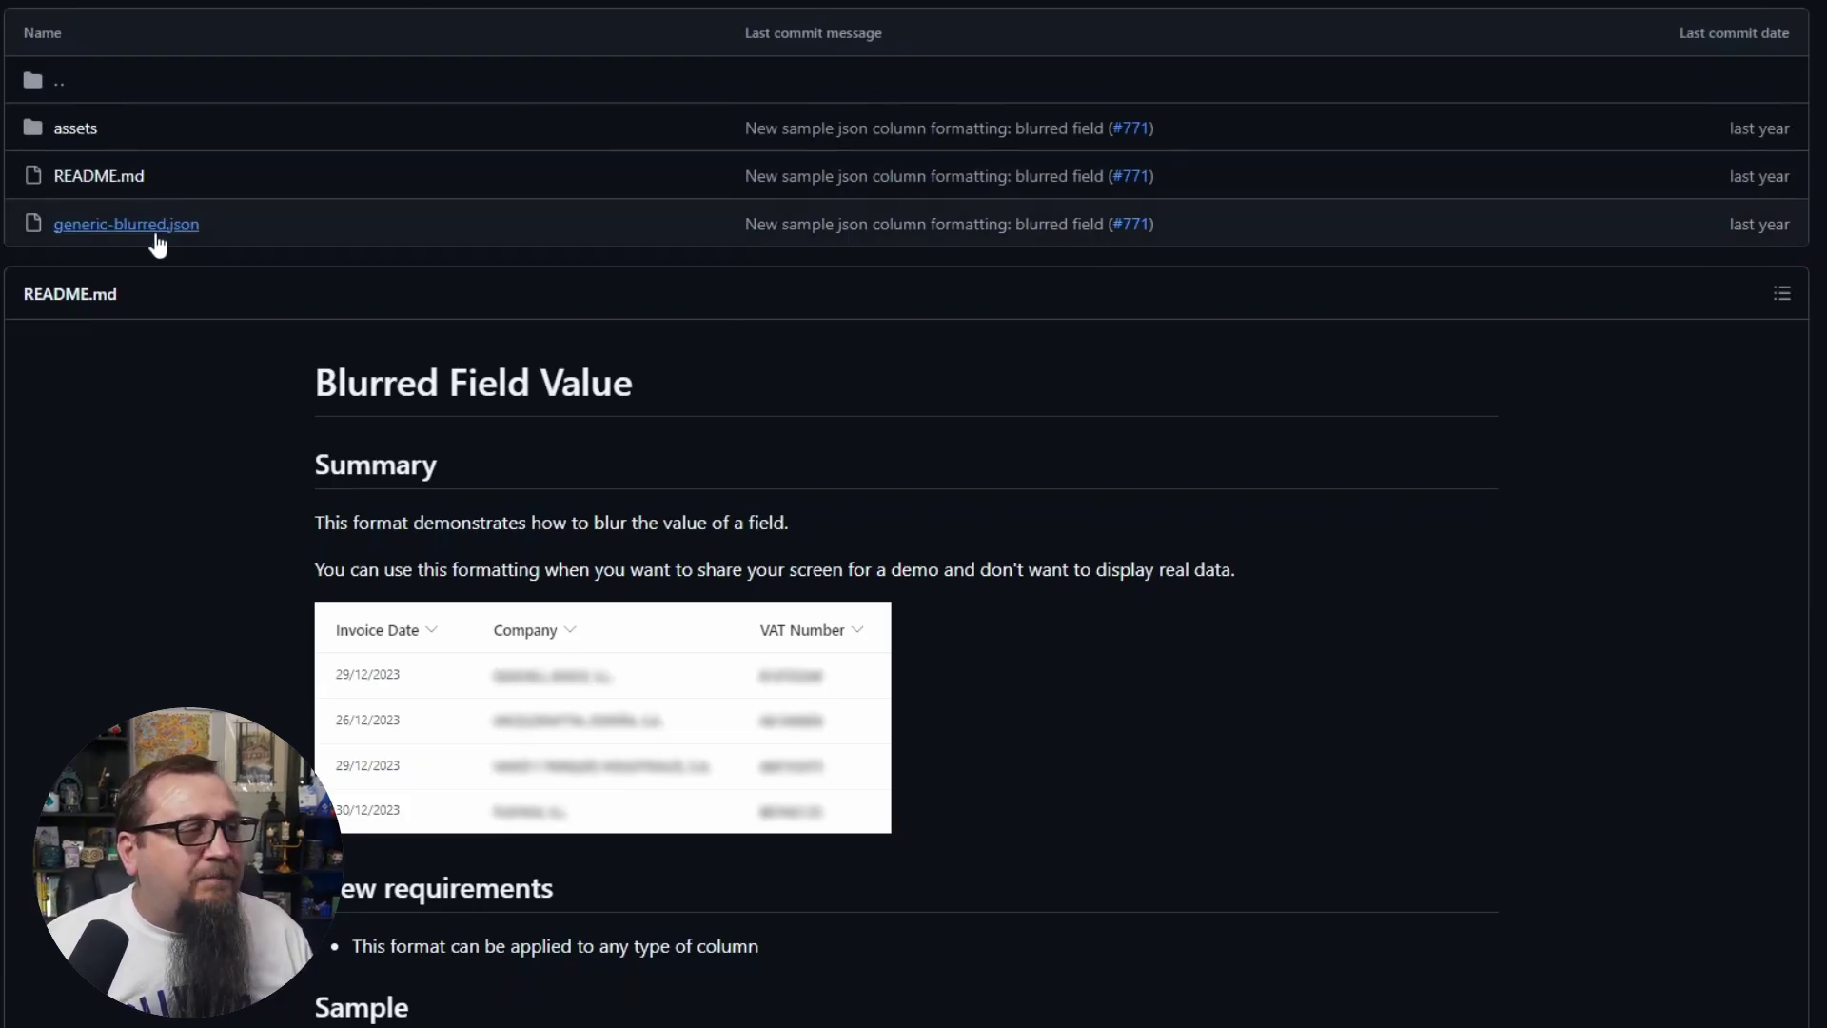
click(152, 228)
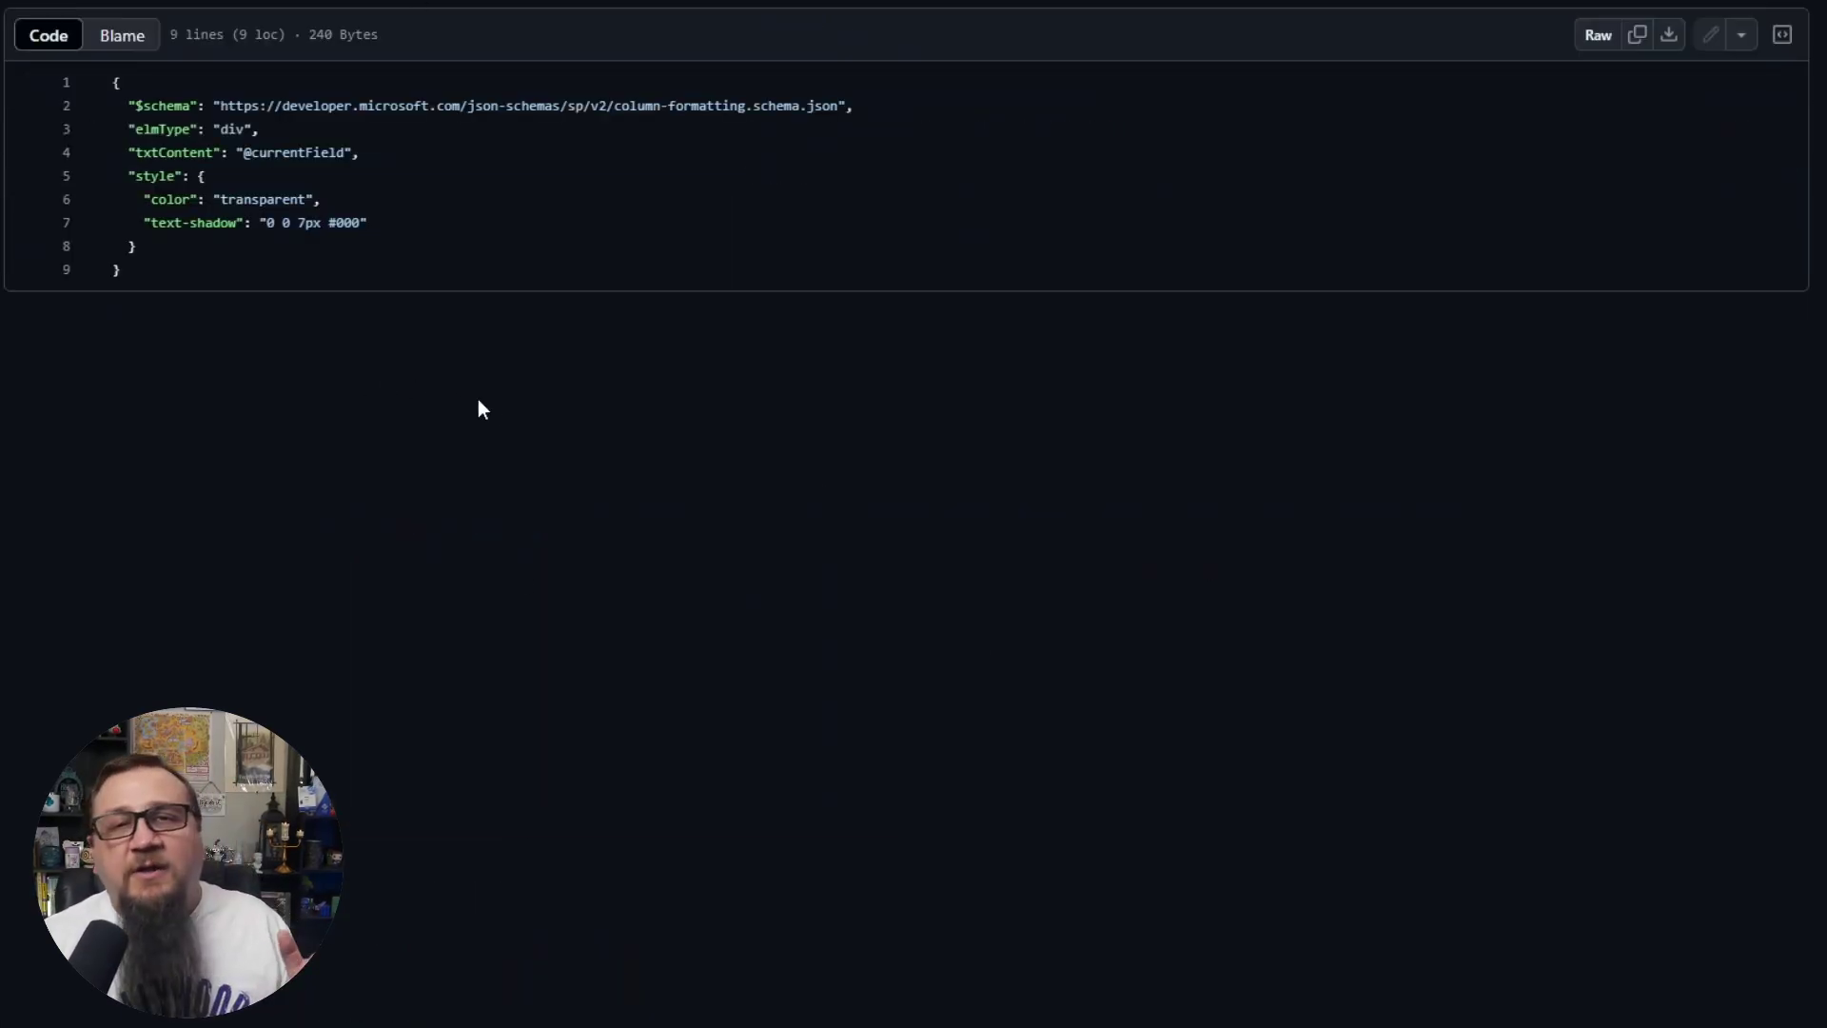